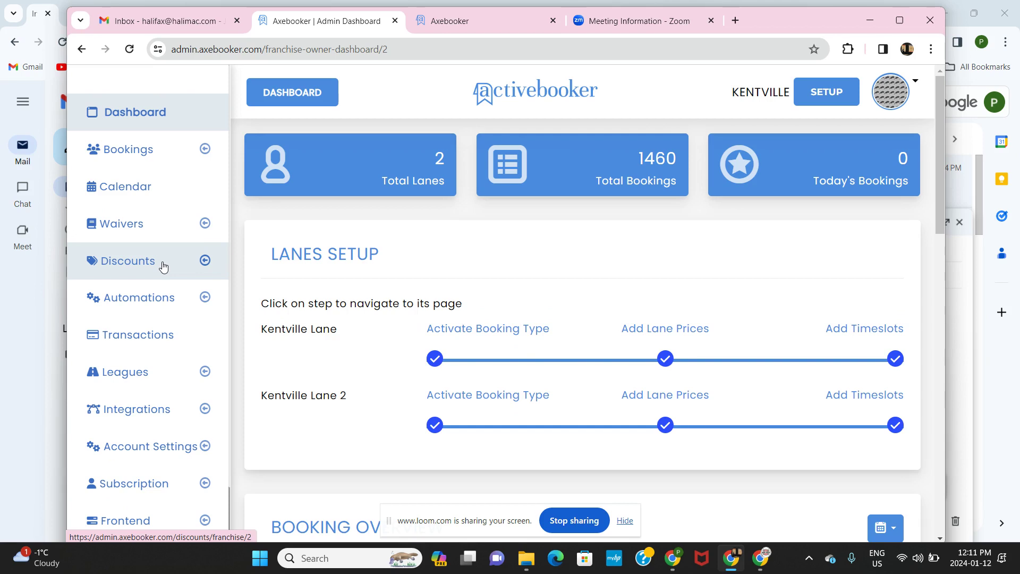
Start a new discount named "League Members" with the discount code "league"
{"action": "left_click", "coordinate": [163, 266]}
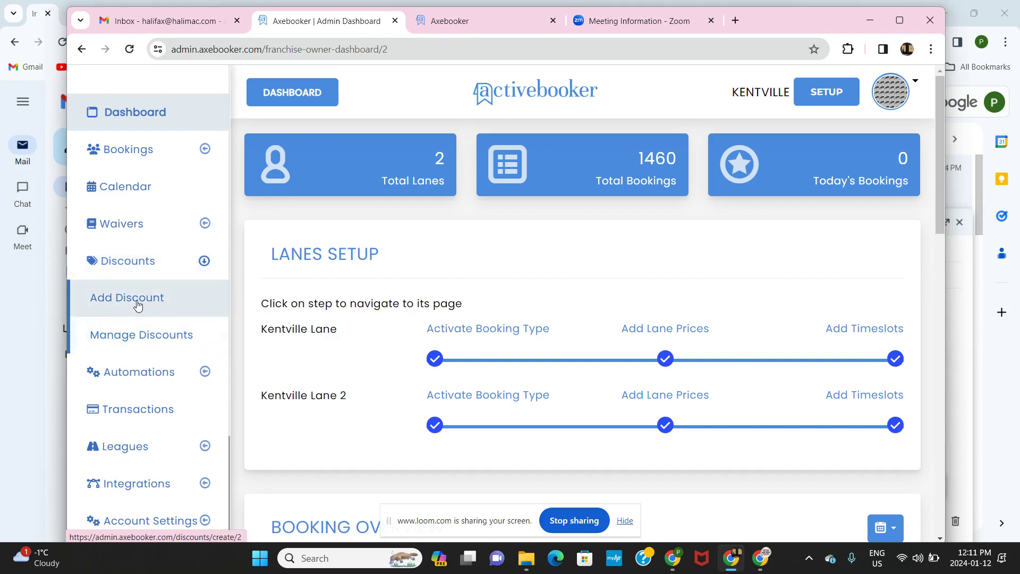
{"action": "left_click", "coordinate": [171, 303]}
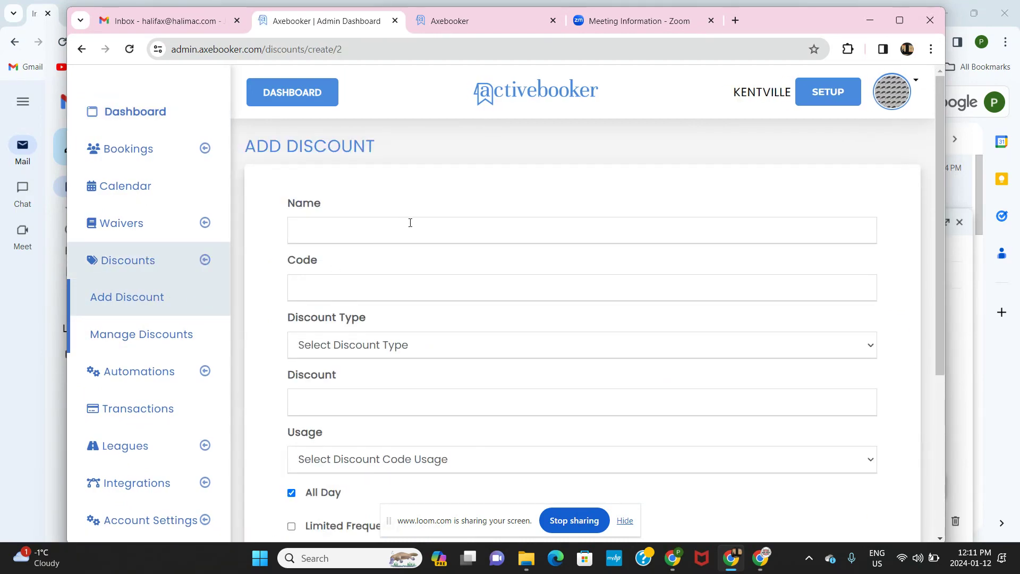
{"action": "scroll", "coordinate": [410, 223], "scroll_direction": "down", "scroll_amount": 1}
{"action": "scroll", "coordinate": [410, 223], "scroll_direction": "down", "scroll_amount": 2}
{"action": "scroll", "coordinate": [410, 223], "scroll_direction": "up", "scroll_amount": 1}
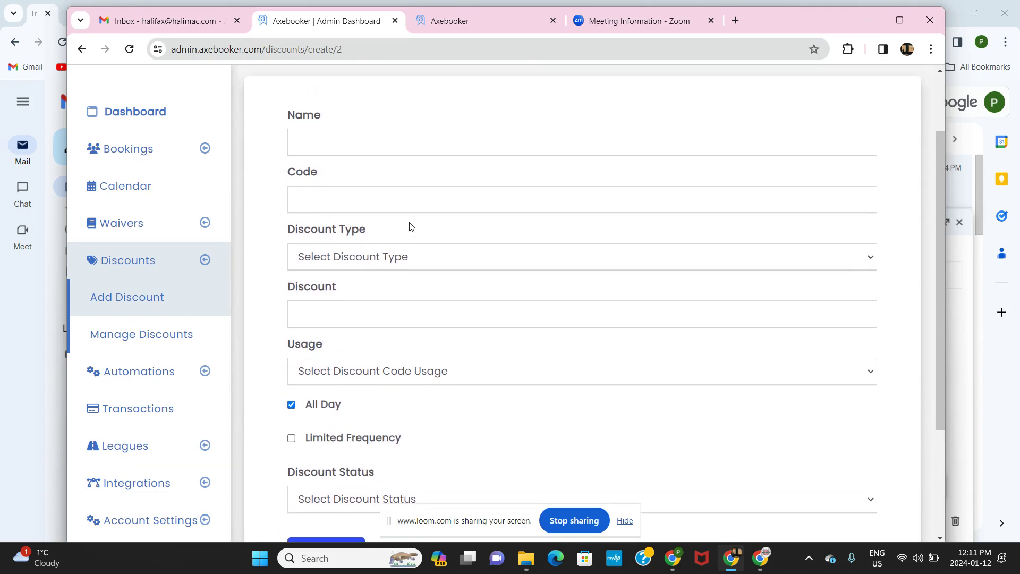
{"action": "scroll", "coordinate": [410, 226], "scroll_direction": "down", "scroll_amount": 1}
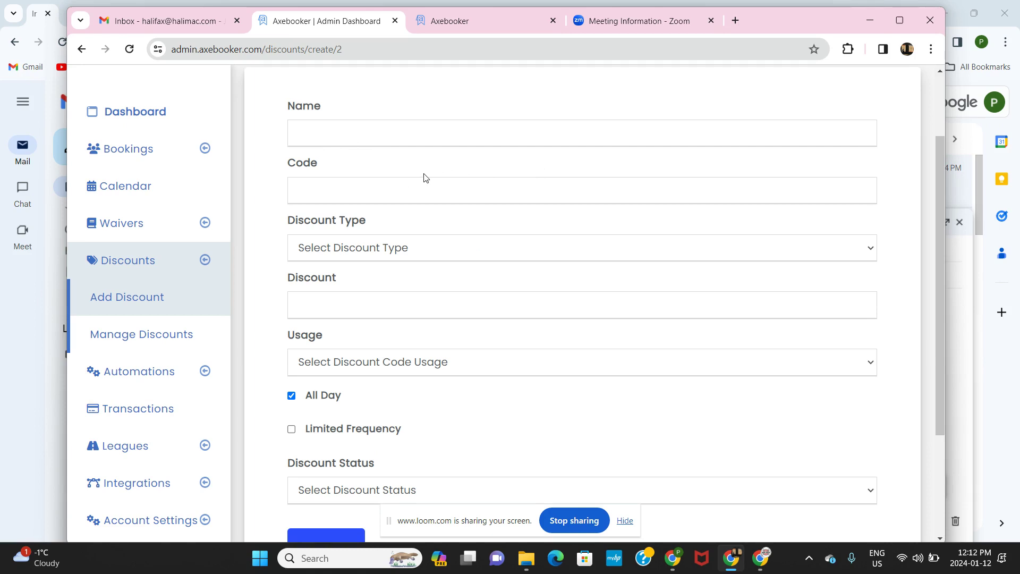
{"action": "left_click", "coordinate": [332, 137]}
{"action": "type", "text": "League Members"}
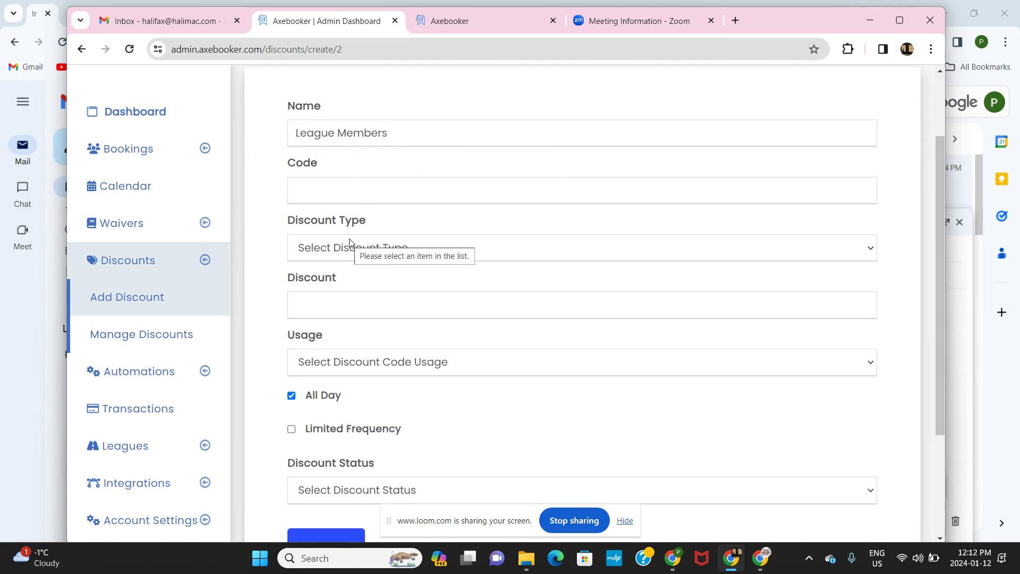
{"action": "left_click", "coordinate": [317, 191]}
{"action": "type", "text": "league"}
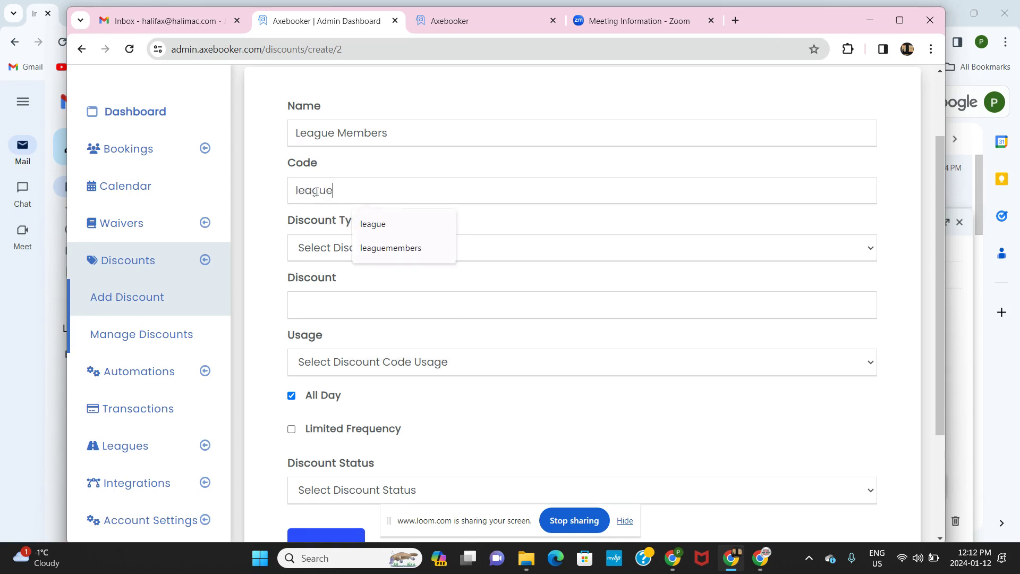
Make the discount a Percentage type and set its discount percentage to 50
{"action": "left_click", "coordinate": [454, 251]}
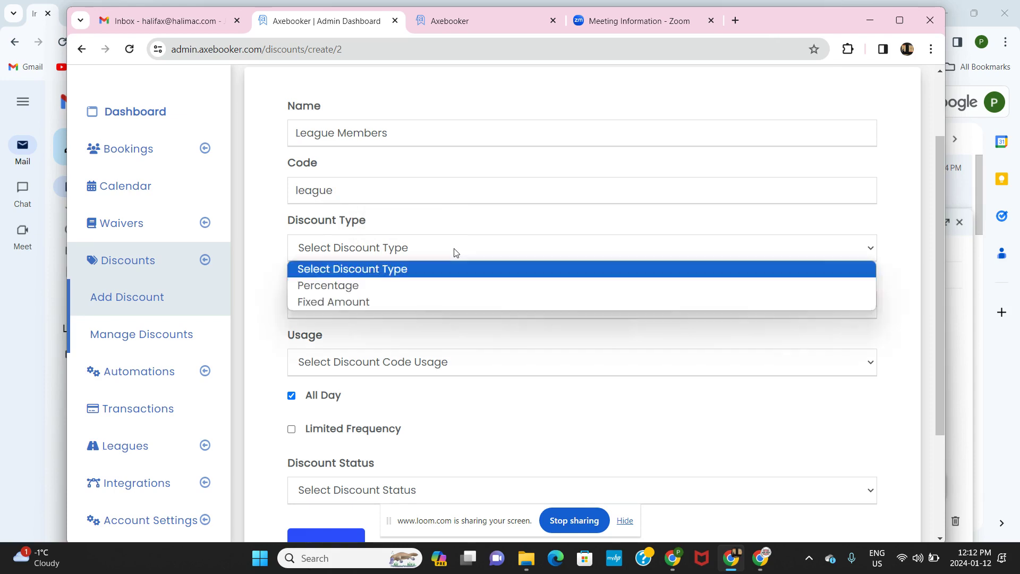
{"action": "left_click", "coordinate": [450, 290]}
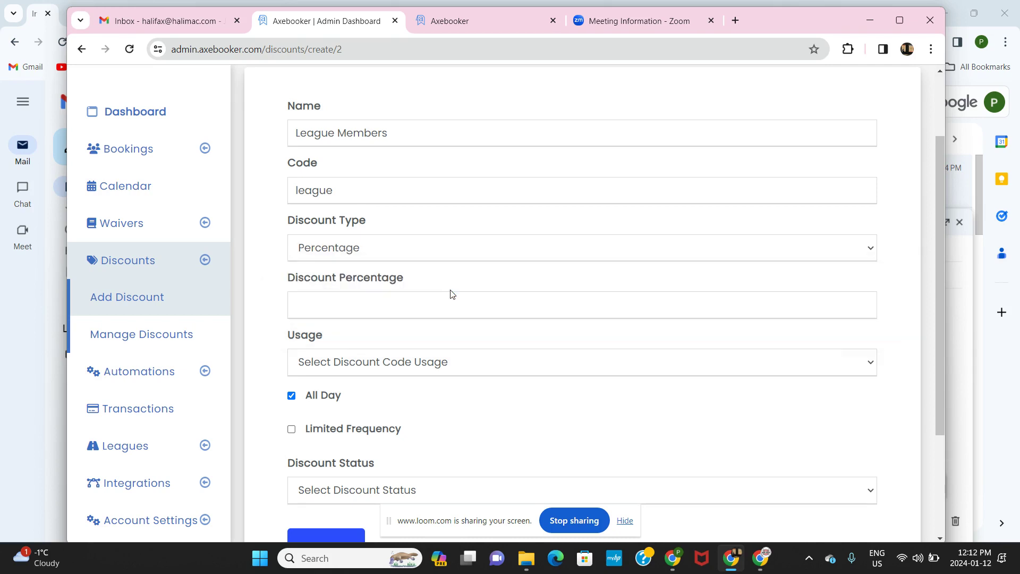
{"action": "left_click", "coordinate": [388, 312]}
{"action": "type", "text": "50"}
Set the usage to Anytime Using This Discount Code, starting 2024-01-12 and expiring 2024-01-31
{"action": "scroll", "coordinate": [509, 368], "scroll_direction": "down", "scroll_amount": 1}
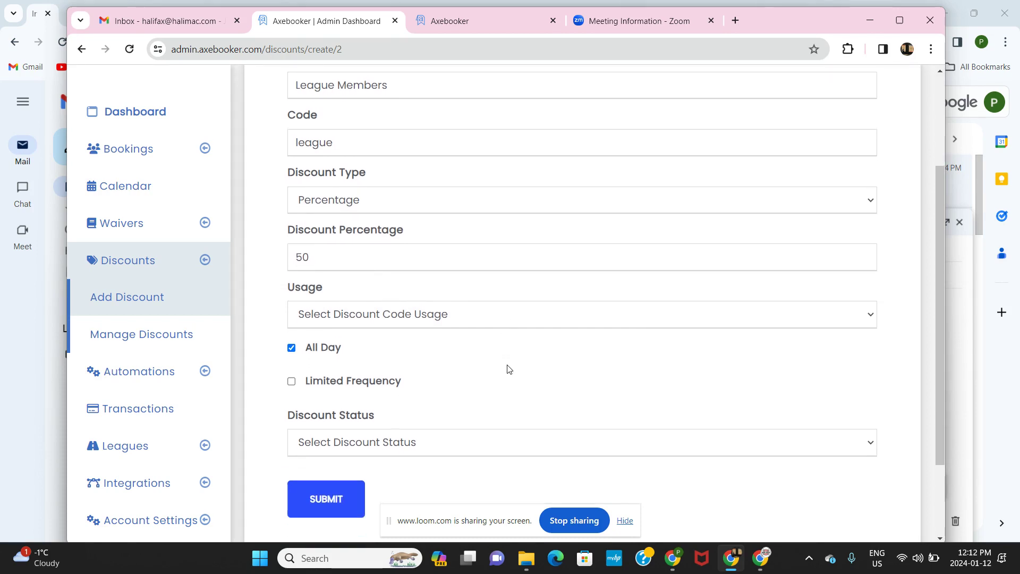
{"action": "left_click", "coordinate": [450, 317]}
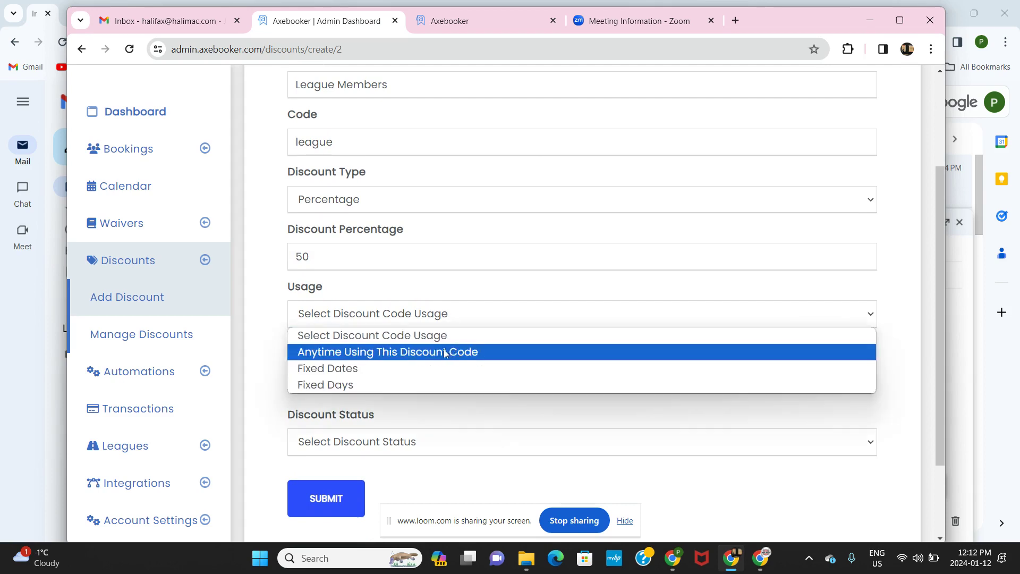
{"action": "left_click", "coordinate": [416, 353]}
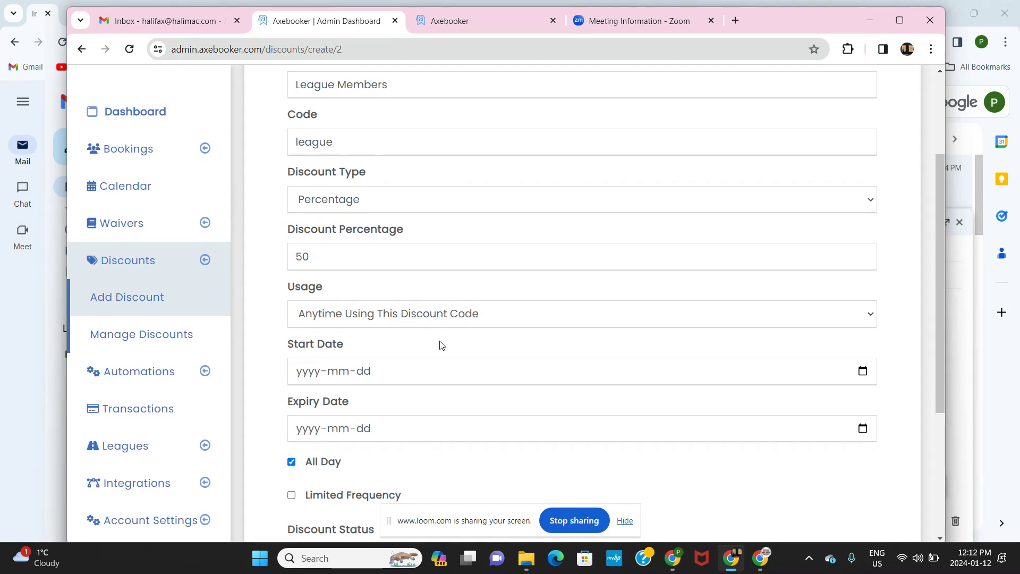
{"action": "scroll", "coordinate": [439, 345], "scroll_direction": "down", "scroll_amount": 1}
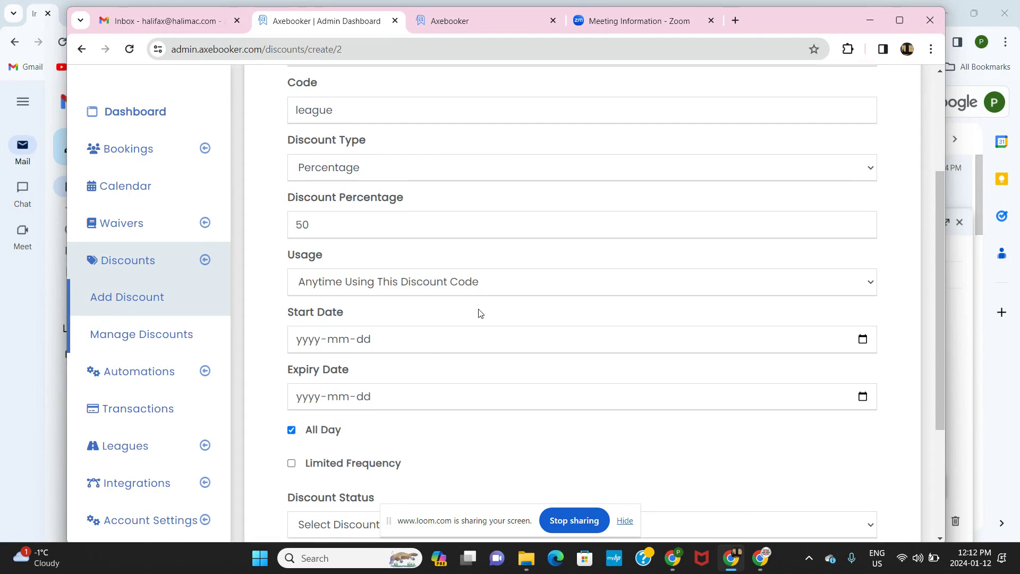
{"action": "left_click", "coordinate": [862, 341]}
{"action": "left_click", "coordinate": [396, 429]}
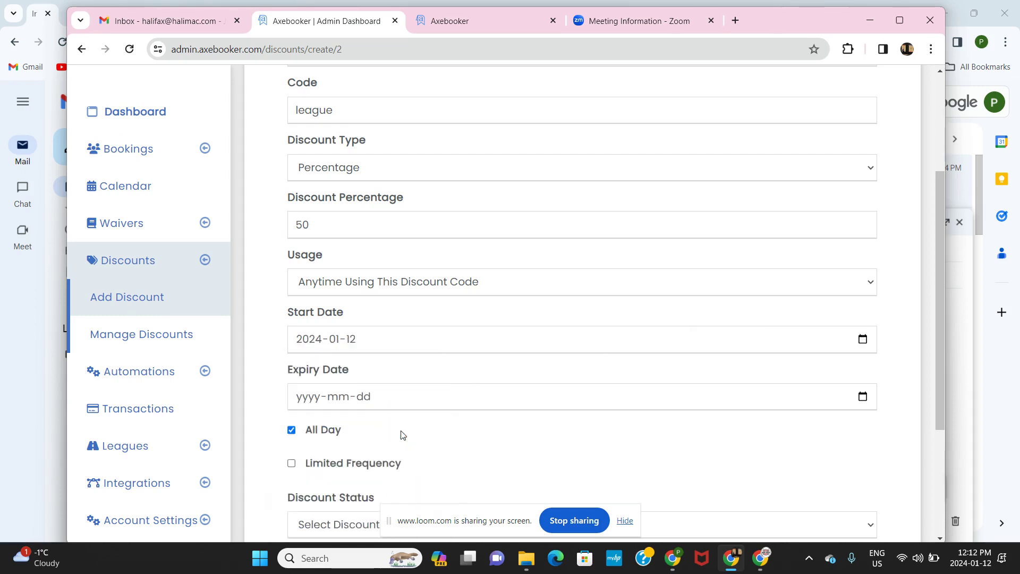
{"action": "left_click", "coordinate": [862, 396]}
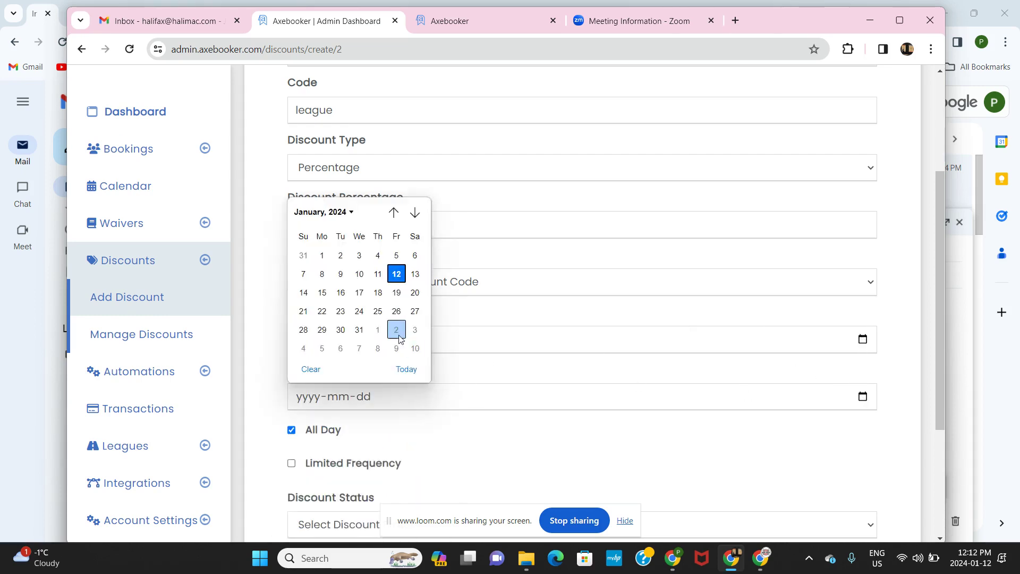
{"action": "left_click", "coordinate": [359, 329]}
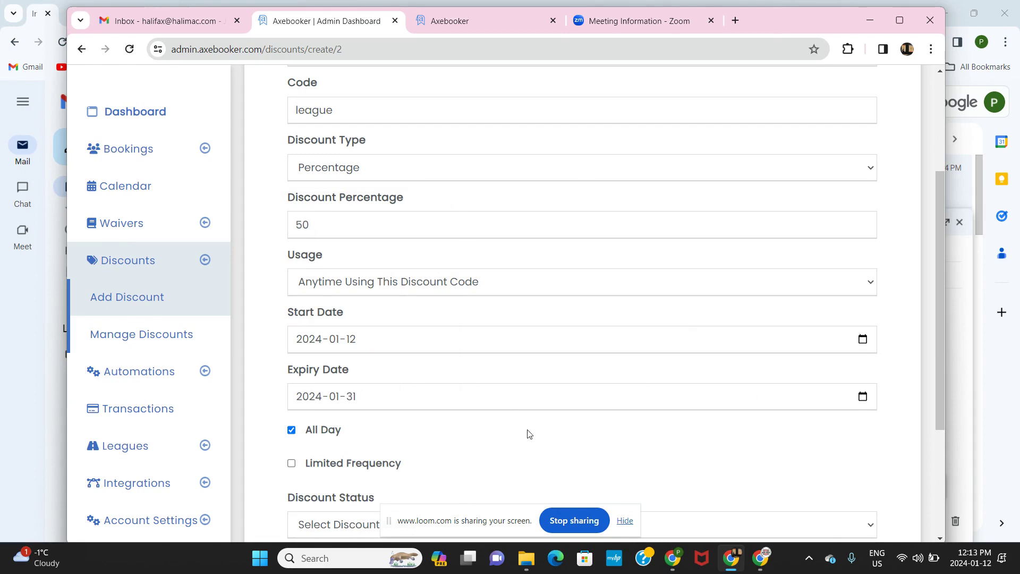
Turn off All Day and limit the discount to the hours from 04:00 PM to 06:00 PM
{"action": "scroll", "coordinate": [528, 434], "scroll_direction": "down", "scroll_amount": 3}
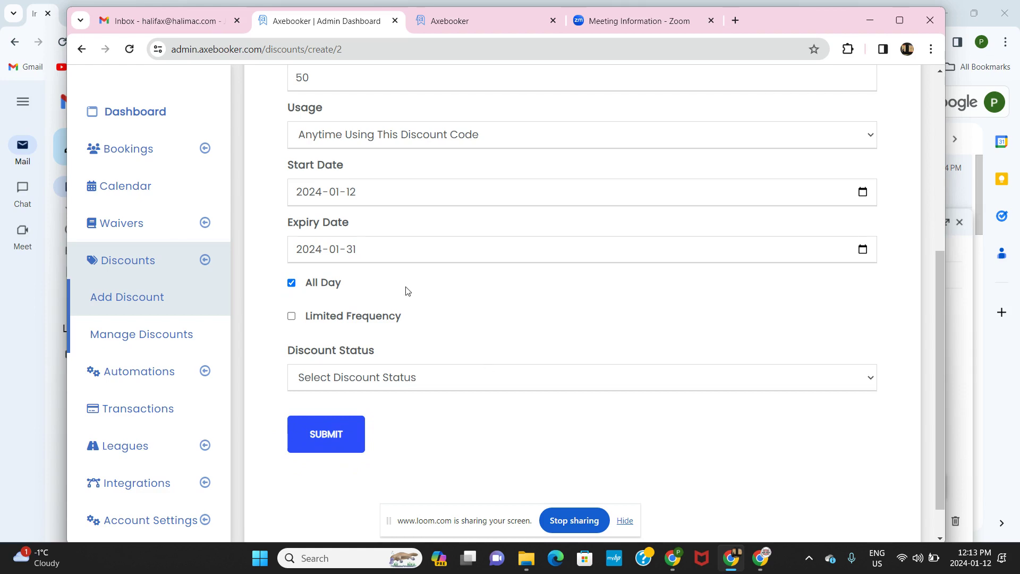
{"action": "scroll", "coordinate": [407, 290], "scroll_direction": "up", "scroll_amount": 2}
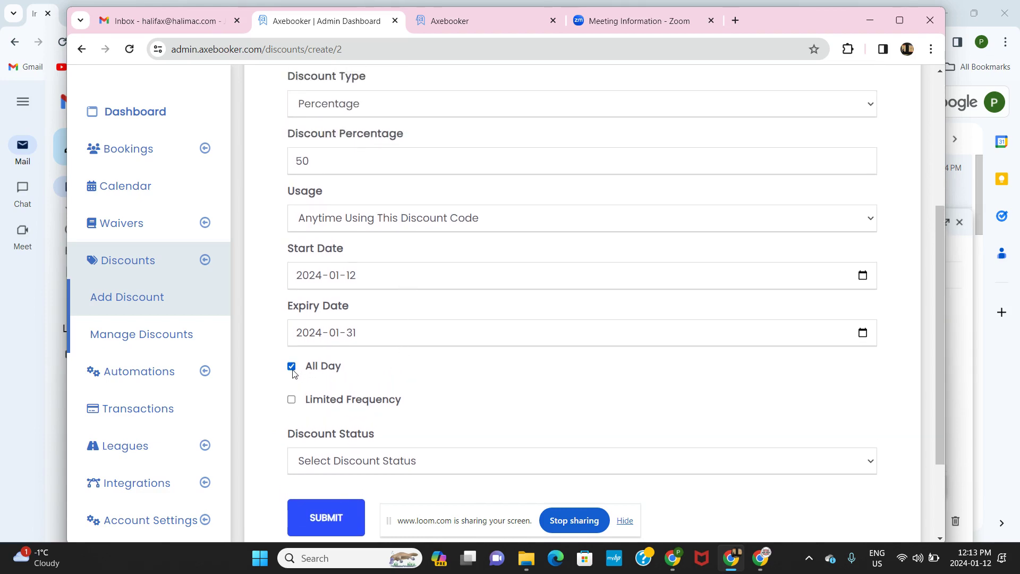
{"action": "left_click", "coordinate": [291, 372]}
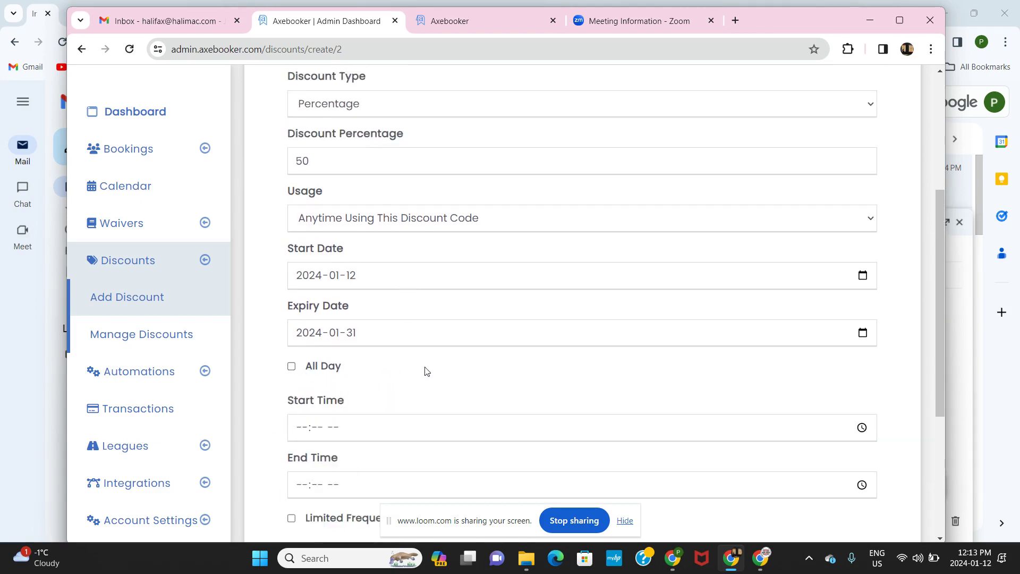
{"action": "scroll", "coordinate": [423, 368], "scroll_direction": "down", "scroll_amount": 3}
{"action": "left_click", "coordinate": [302, 304]}
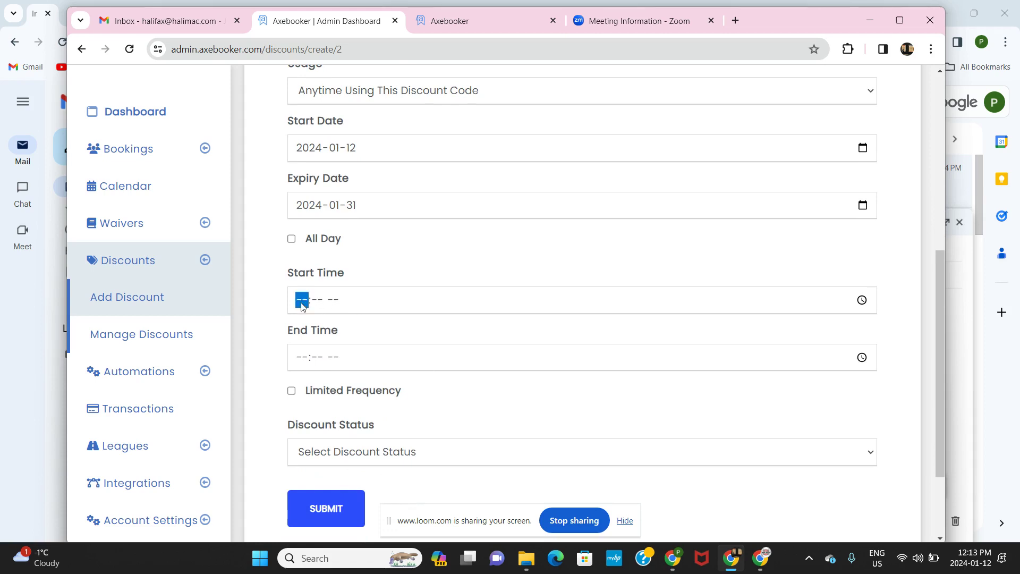
{"action": "type", "text": "400p"}
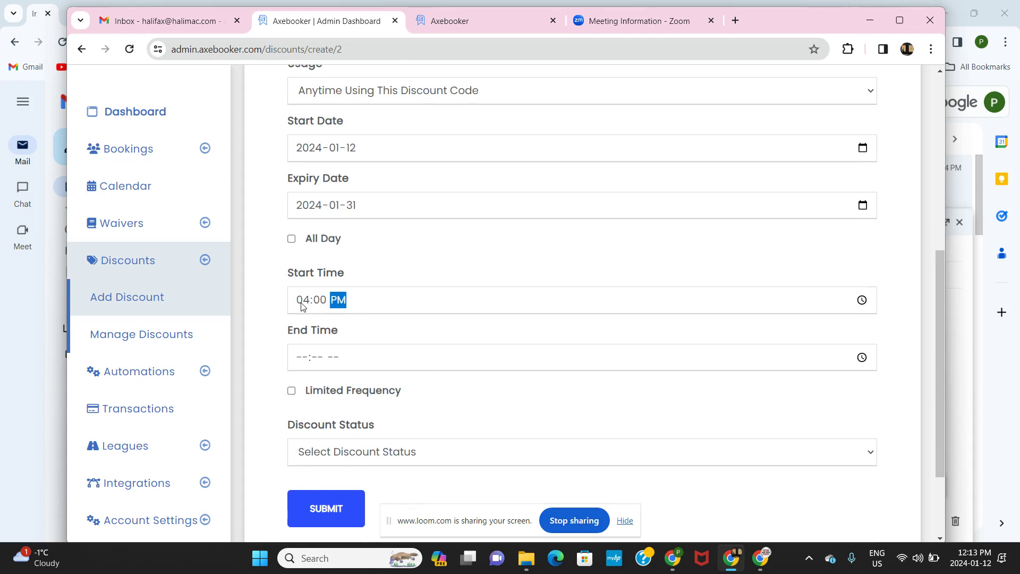
{"action": "key", "text": "Tab"}
{"action": "type", "text": "60"}
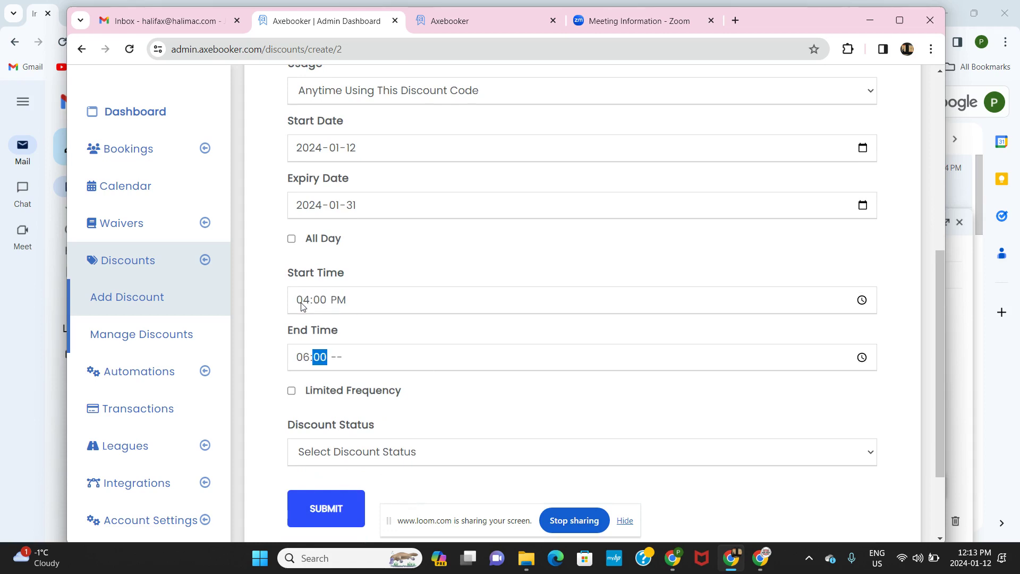
{"action": "type", "text": "0p"}
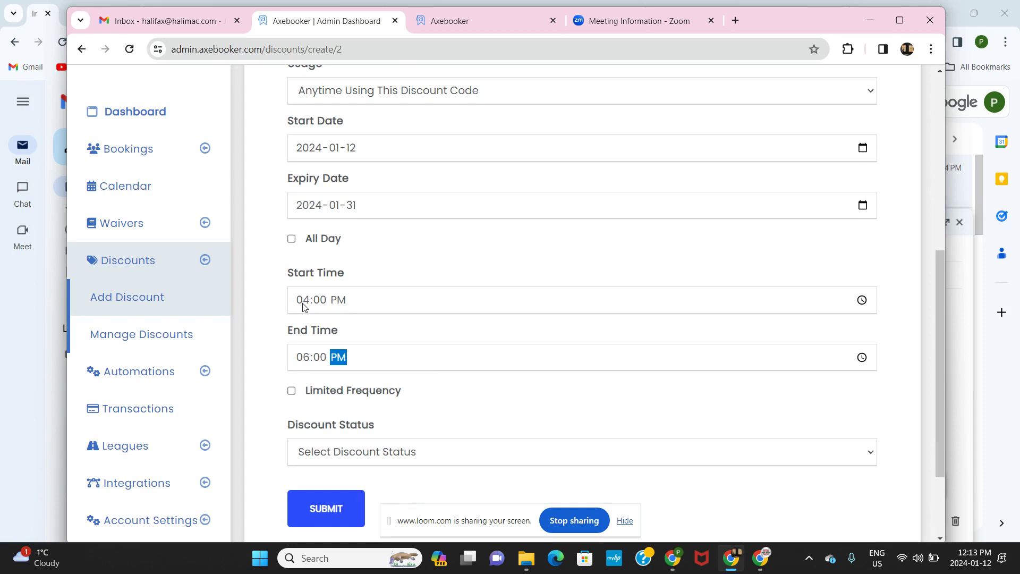
{"action": "left_click", "coordinate": [493, 406]}
Enable Limited Frequency for the discount and set the frequency to 3
{"action": "scroll", "coordinate": [477, 393], "scroll_direction": "down", "scroll_amount": 2}
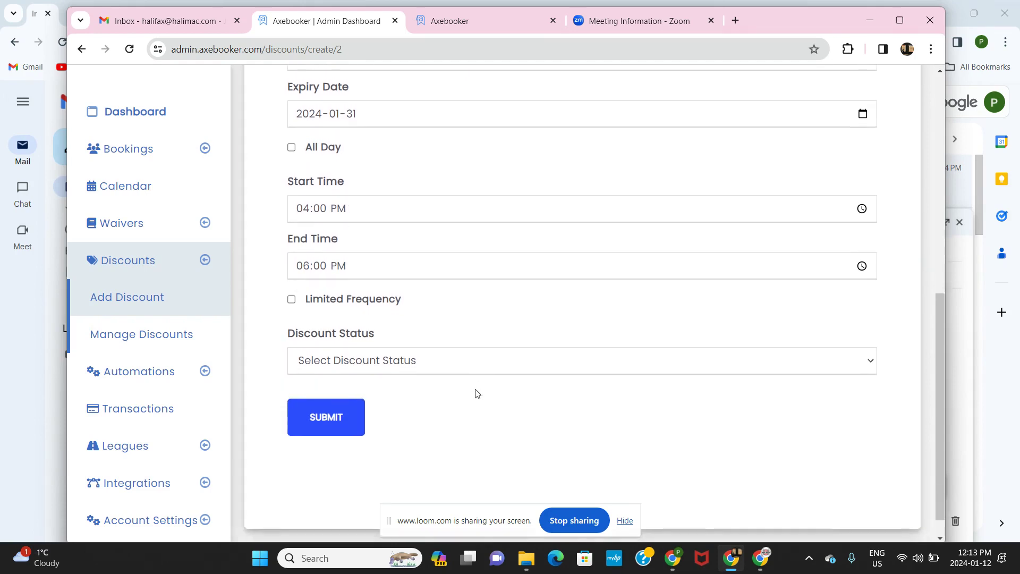
{"action": "left_click", "coordinate": [292, 300]}
{"action": "left_click", "coordinate": [353, 362]}
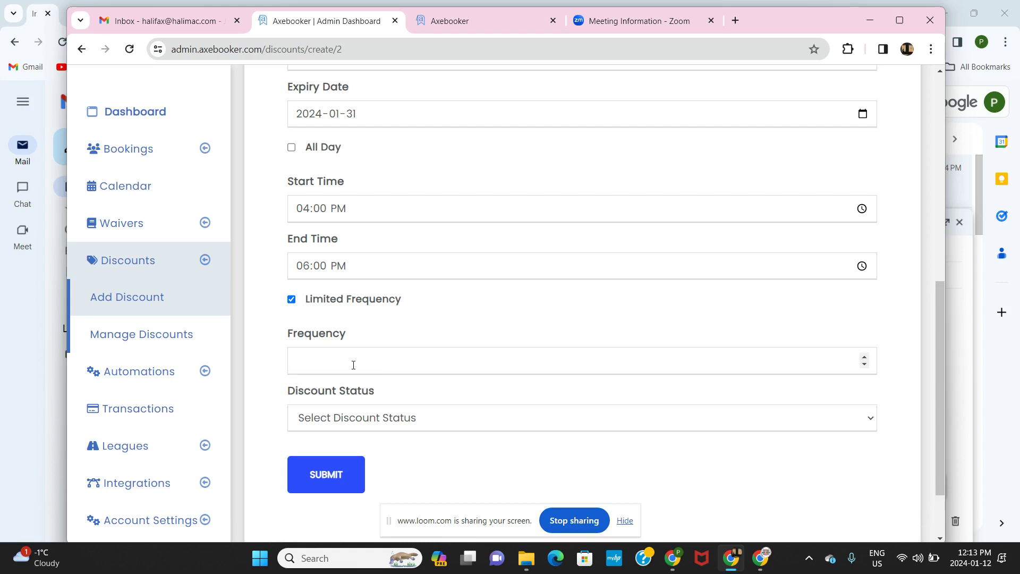
{"action": "type", "text": "3"}
Set the discount status to Active
{"action": "left_click", "coordinate": [446, 423]}
{"action": "left_click", "coordinate": [435, 456]}
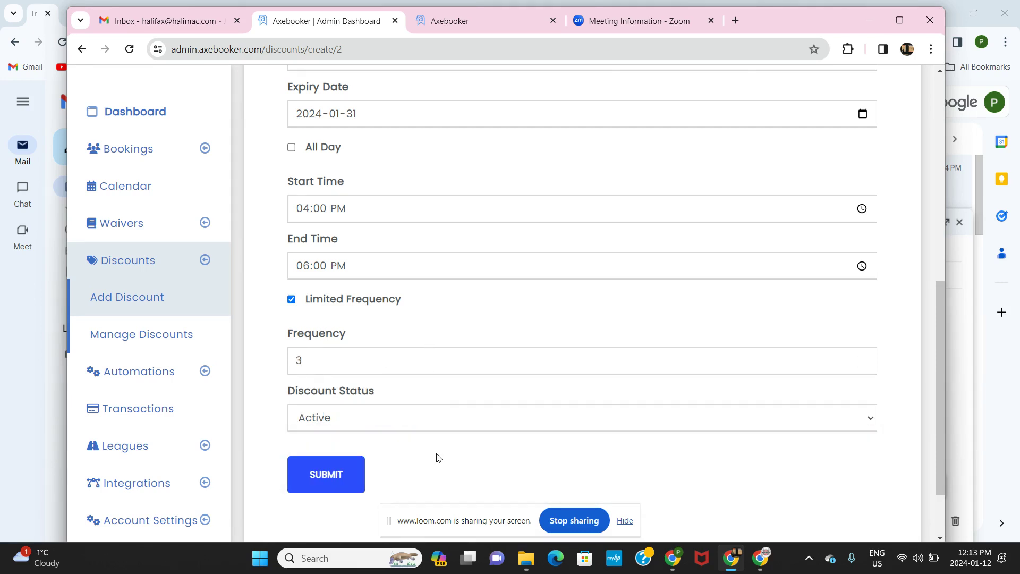
Check the form's entries, remove the Limited Frequency restriction and turn All Day back on
{"action": "scroll", "coordinate": [435, 458], "scroll_direction": "up", "scroll_amount": 2}
{"action": "scroll", "coordinate": [435, 461], "scroll_direction": "up", "scroll_amount": 5}
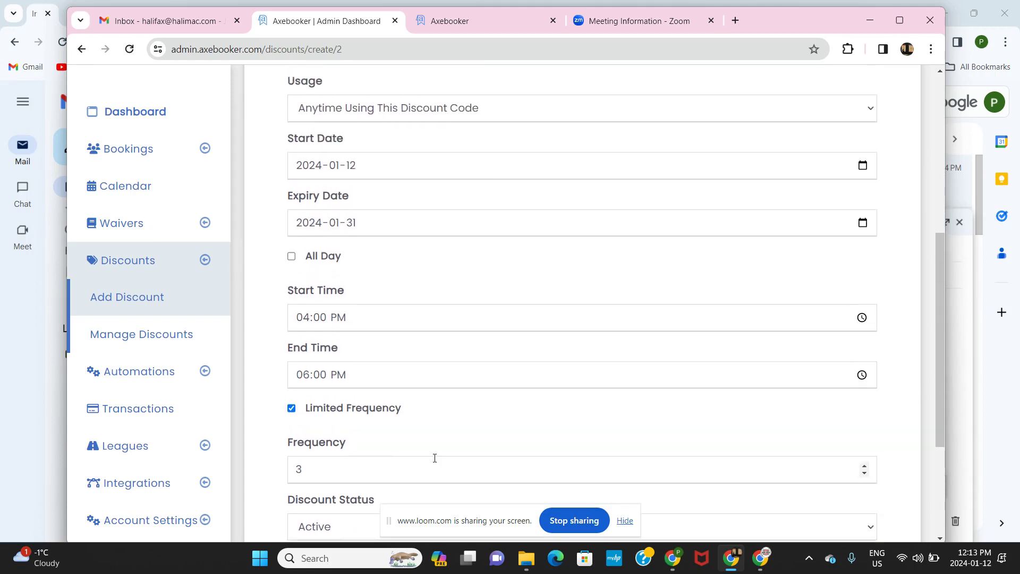
{"action": "scroll", "coordinate": [434, 462], "scroll_direction": "up", "scroll_amount": 1}
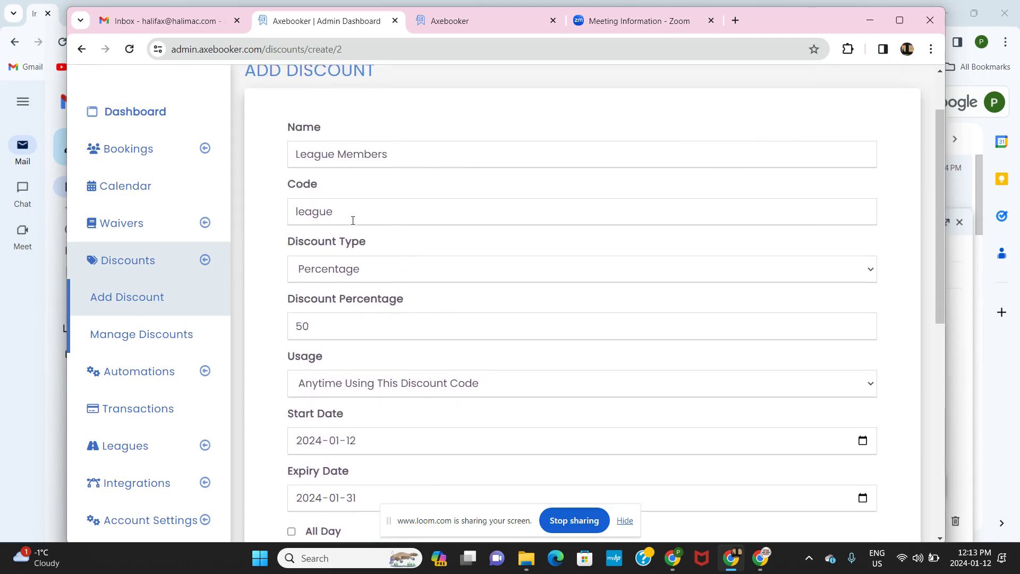
{"action": "scroll", "coordinate": [407, 221], "scroll_direction": "down", "scroll_amount": 2}
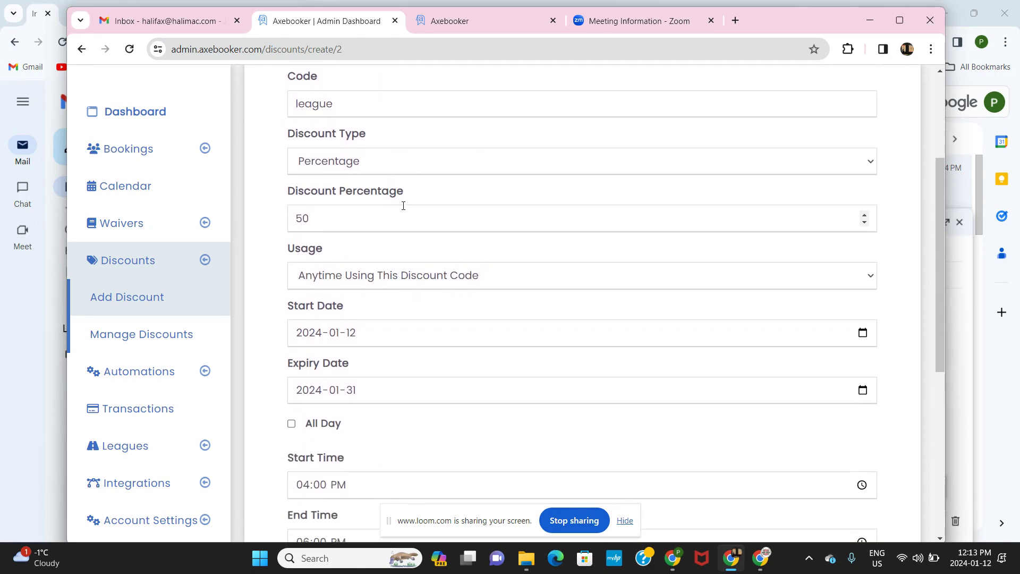
{"action": "scroll", "coordinate": [397, 215], "scroll_direction": "down", "scroll_amount": 3}
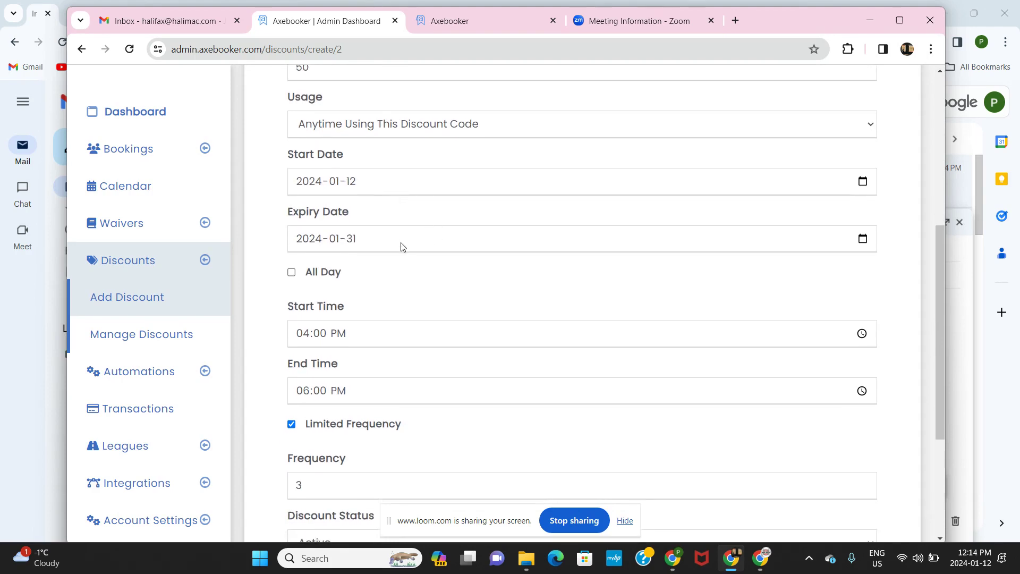
{"action": "scroll", "coordinate": [446, 318], "scroll_direction": "down", "scroll_amount": 1}
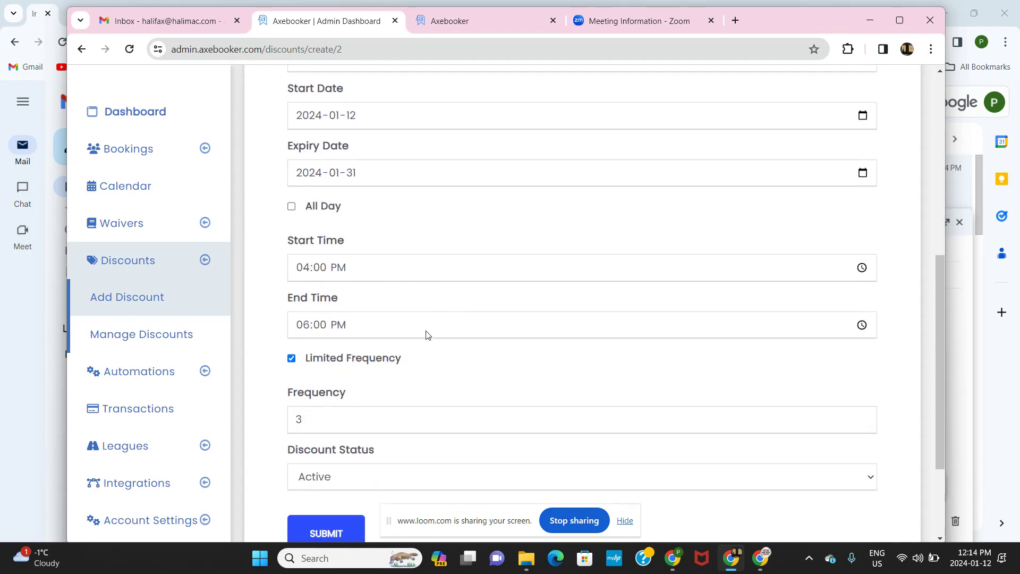
{"action": "scroll", "coordinate": [420, 350], "scroll_direction": "down", "scroll_amount": 1}
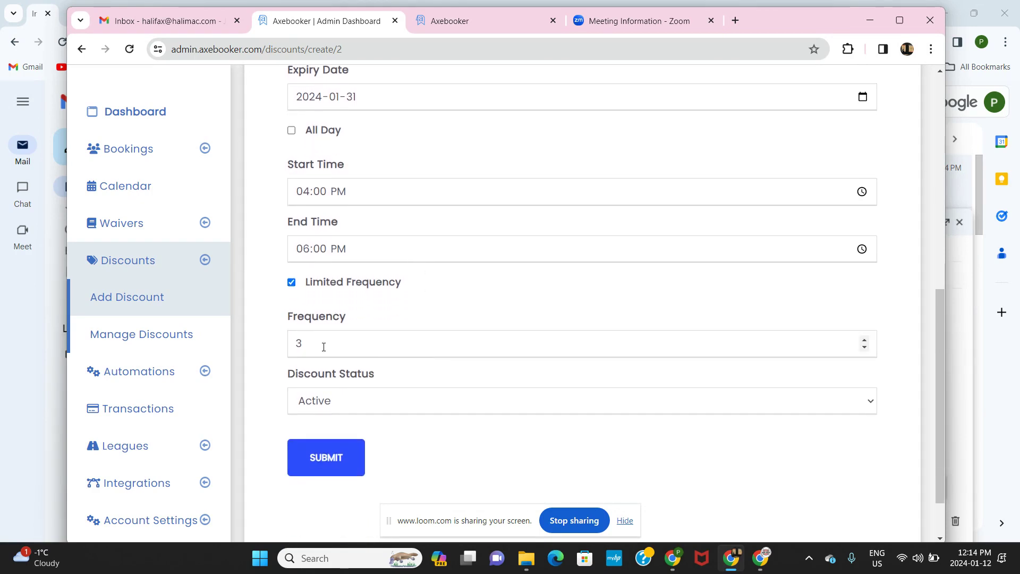
{"action": "left_click", "coordinate": [293, 283]}
{"action": "scroll", "coordinate": [428, 291], "scroll_direction": "up", "scroll_amount": 1}
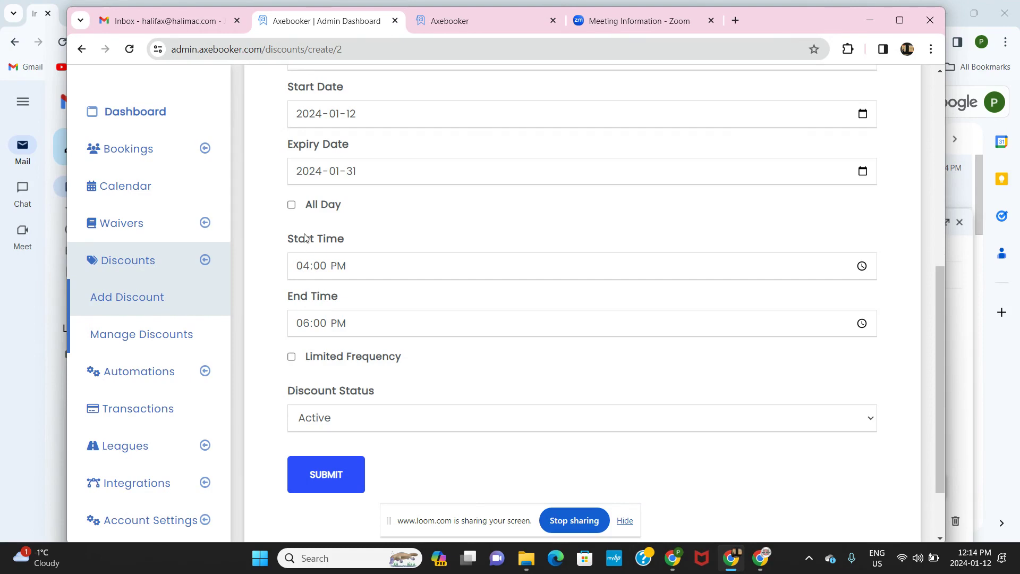
{"action": "left_click", "coordinate": [295, 210]}
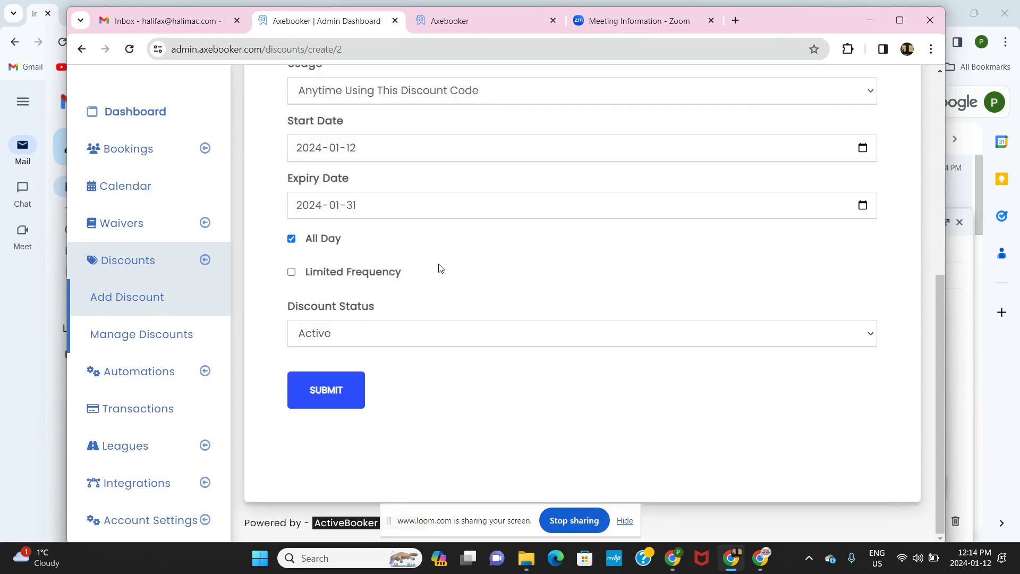
Look over the League Members discount form once more and submit it
{"action": "scroll", "coordinate": [439, 269], "scroll_direction": "up", "scroll_amount": 1}
{"action": "scroll", "coordinate": [439, 268], "scroll_direction": "up", "scroll_amount": 1}
{"action": "scroll", "coordinate": [439, 268], "scroll_direction": "up", "scroll_amount": 2}
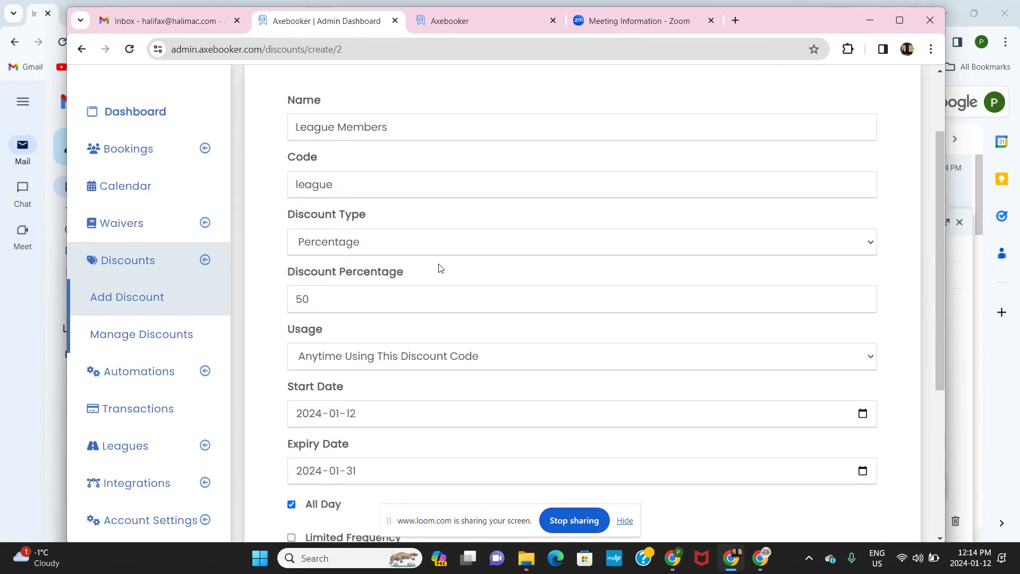
{"action": "scroll", "coordinate": [439, 268], "scroll_direction": "down", "scroll_amount": 3}
{"action": "left_click", "coordinate": [333, 514]}
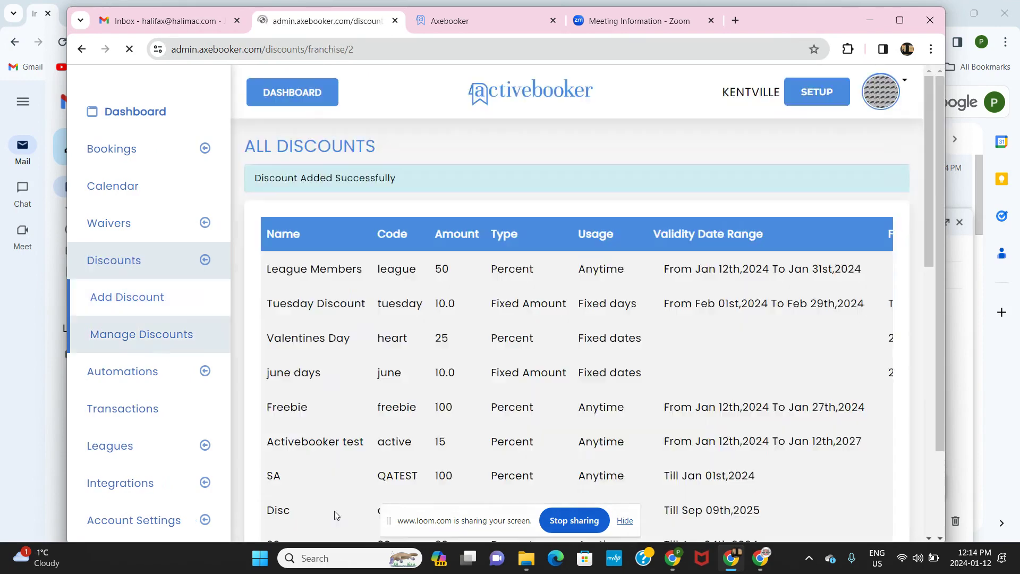
Start a new discount named V-Day with the code valentines
{"action": "left_click", "coordinate": [126, 298]}
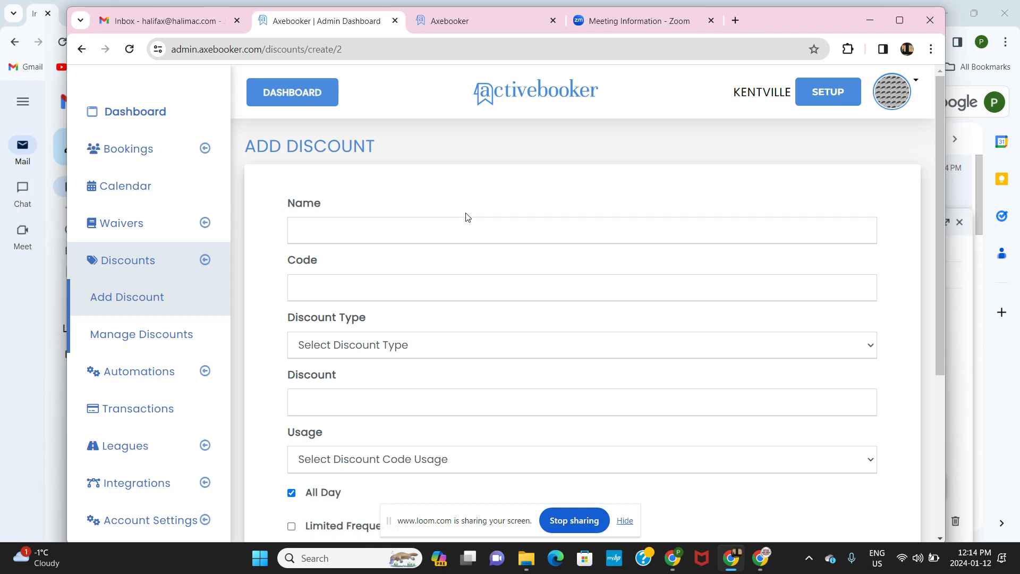
{"action": "left_click", "coordinate": [443, 229]}
{"action": "type", "text": "Val"}
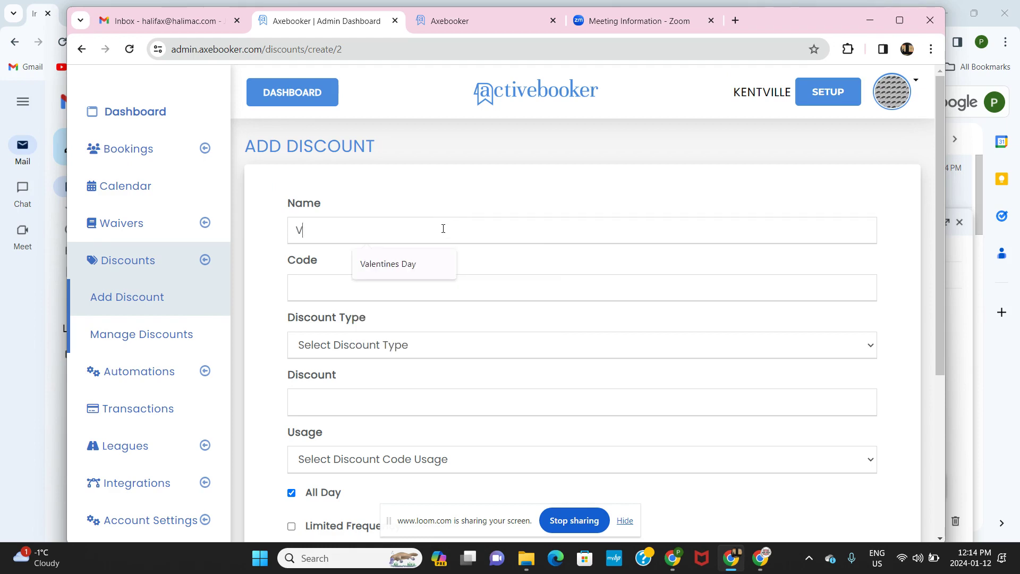
{"action": "key", "text": "BackSpace"}
{"action": "key", "text": "BackSpace"}
{"action": "type", "text": "-Day"}
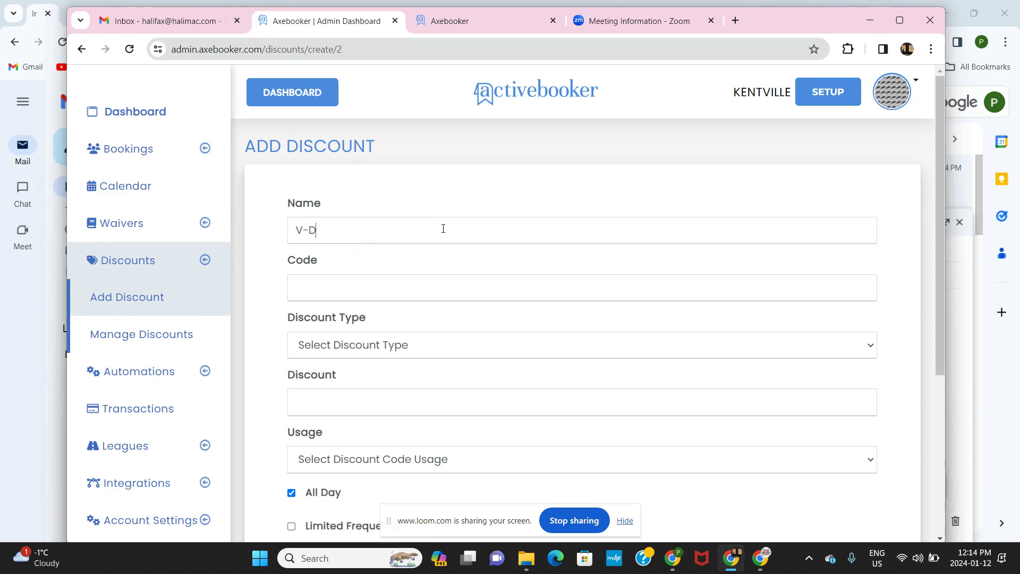
{"action": "left_click", "coordinate": [398, 298]}
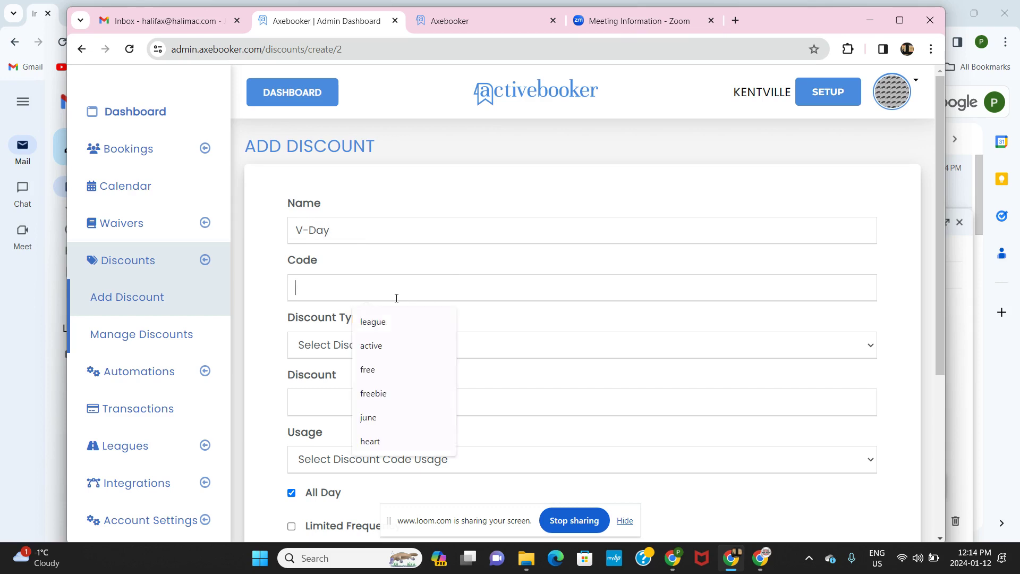
{"action": "type", "text": "valentines"}
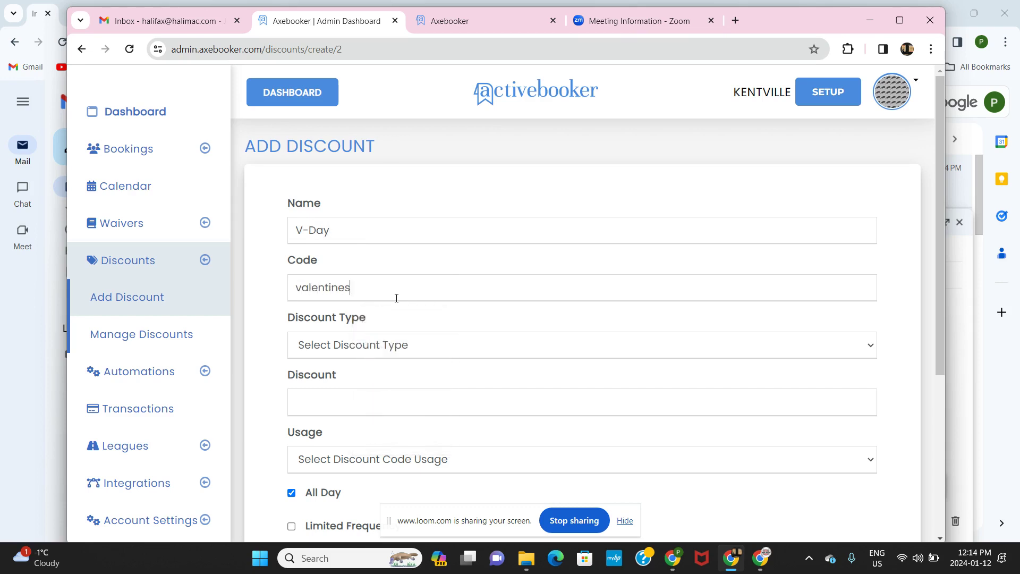
Set the V-Day discount type to Percentage with a discount percentage of 25
{"action": "left_click", "coordinate": [423, 345]}
{"action": "left_click", "coordinate": [421, 381]}
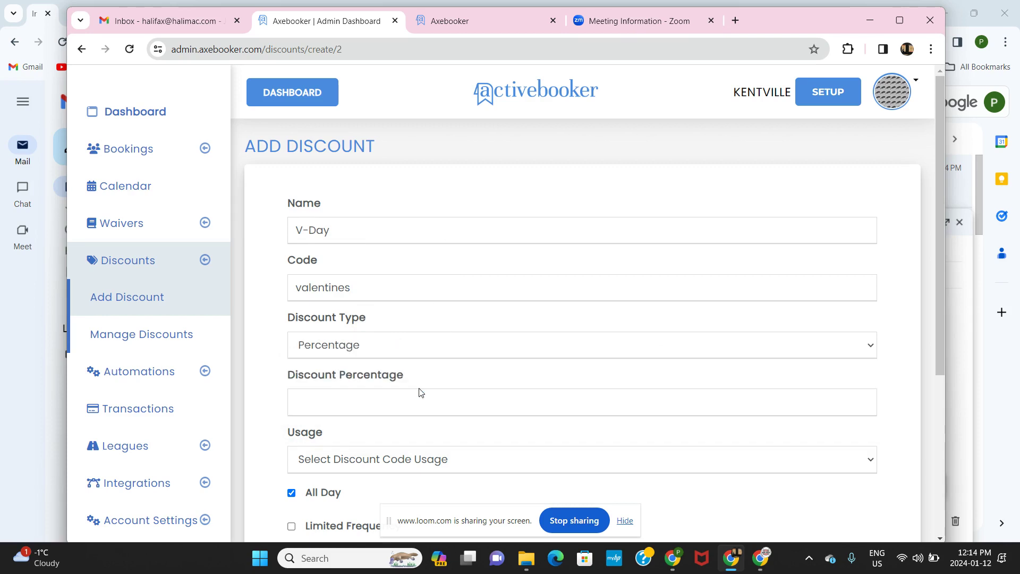
{"action": "scroll", "coordinate": [420, 376], "scroll_direction": "down", "scroll_amount": 1}
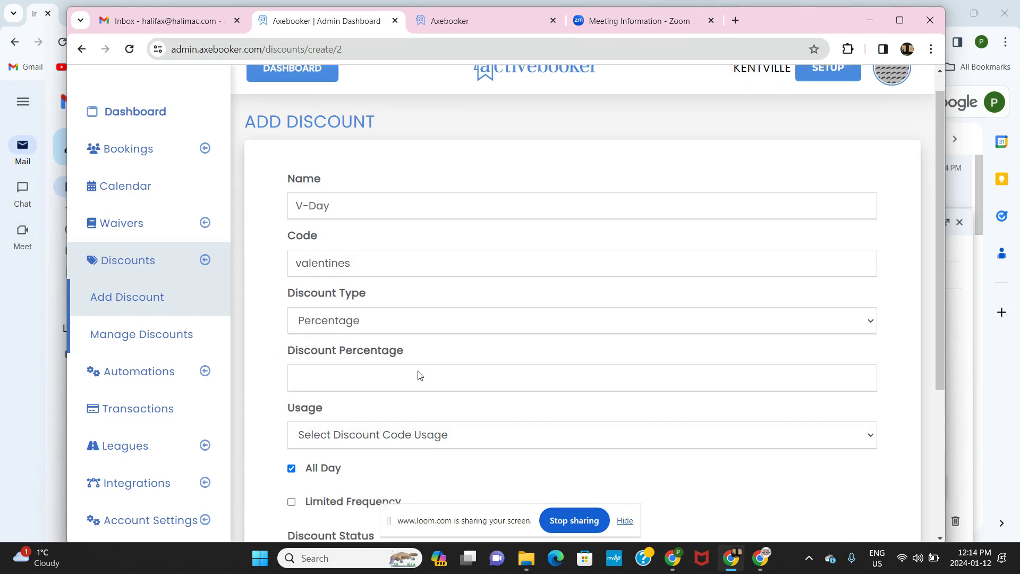
{"action": "left_click", "coordinate": [353, 360]}
{"action": "type", "text": "25"}
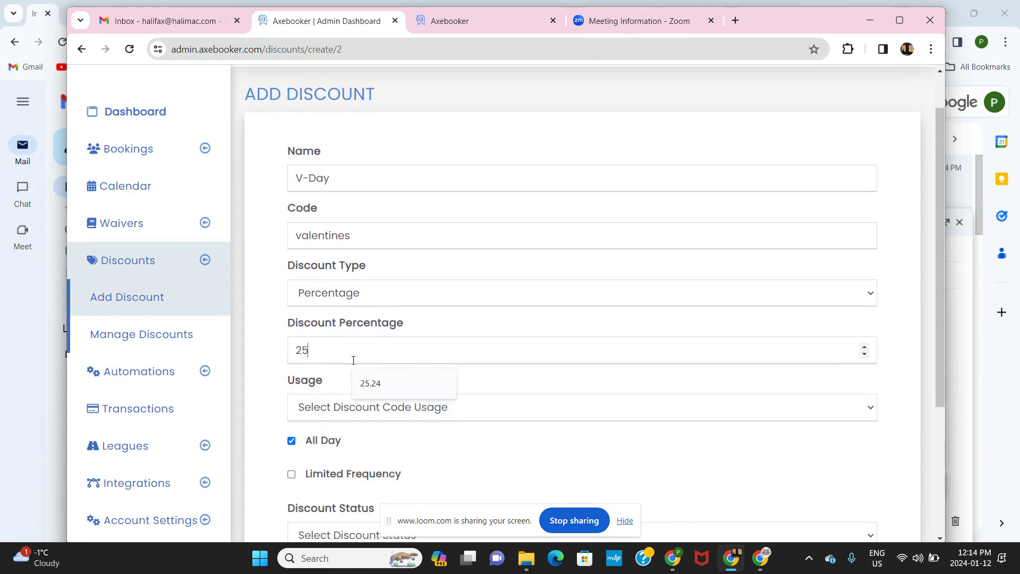
{"action": "left_click", "coordinate": [269, 376]}
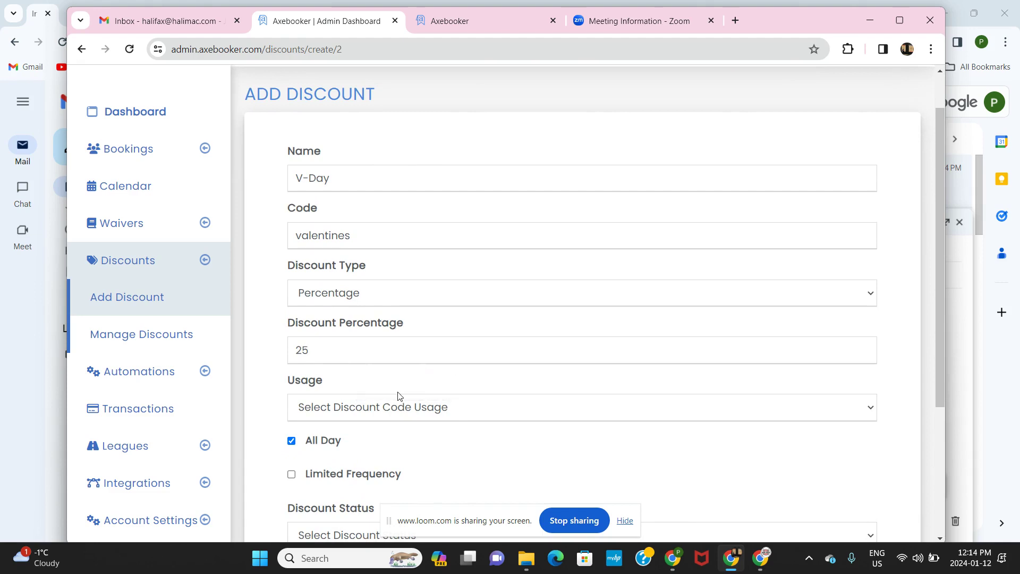
Set the V-Day usage to Fixed Dates and select every day from 2024-02-12 through 2024-02-18
{"action": "left_click", "coordinate": [446, 412]}
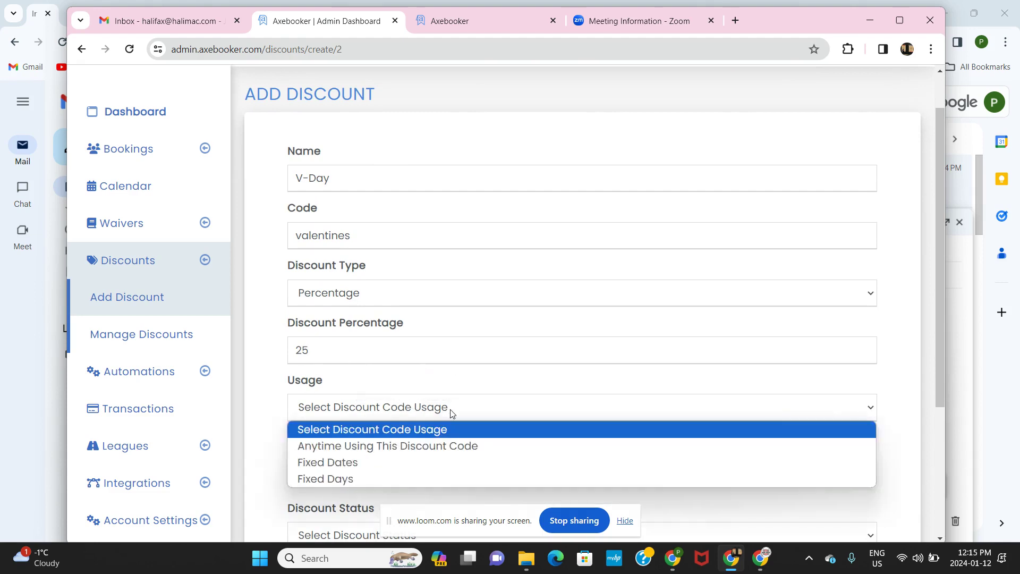
{"action": "left_click", "coordinate": [450, 462]}
{"action": "scroll", "coordinate": [393, 431], "scroll_direction": "down", "scroll_amount": 2}
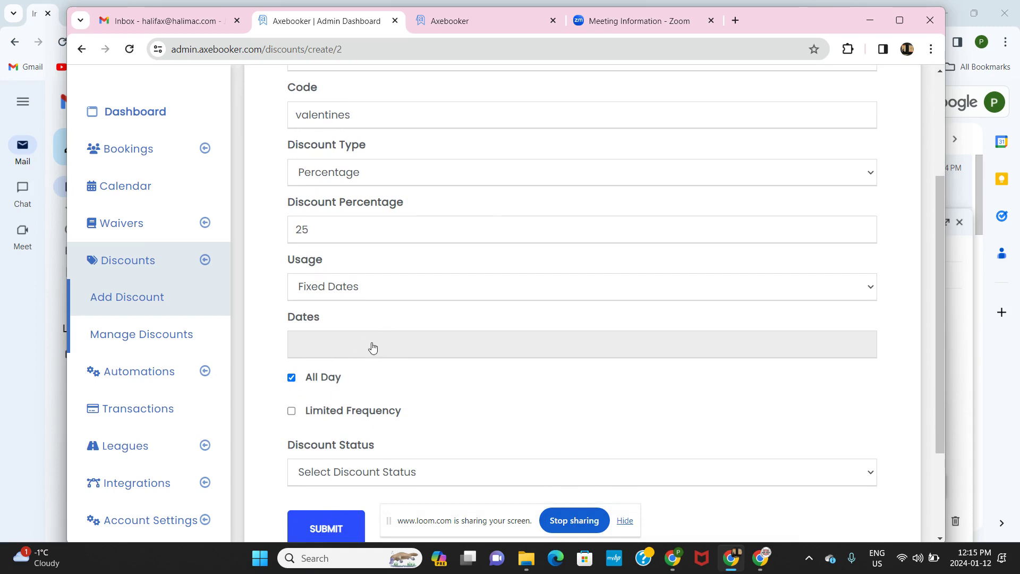
{"action": "left_click", "coordinate": [372, 347]}
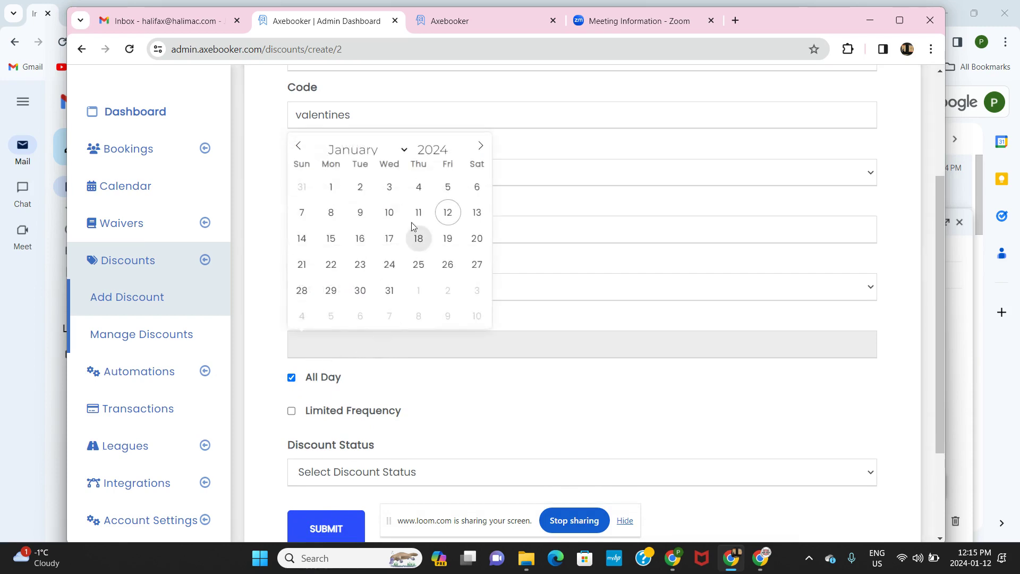
{"action": "left_click", "coordinate": [404, 150]}
{"action": "left_click", "coordinate": [397, 179]}
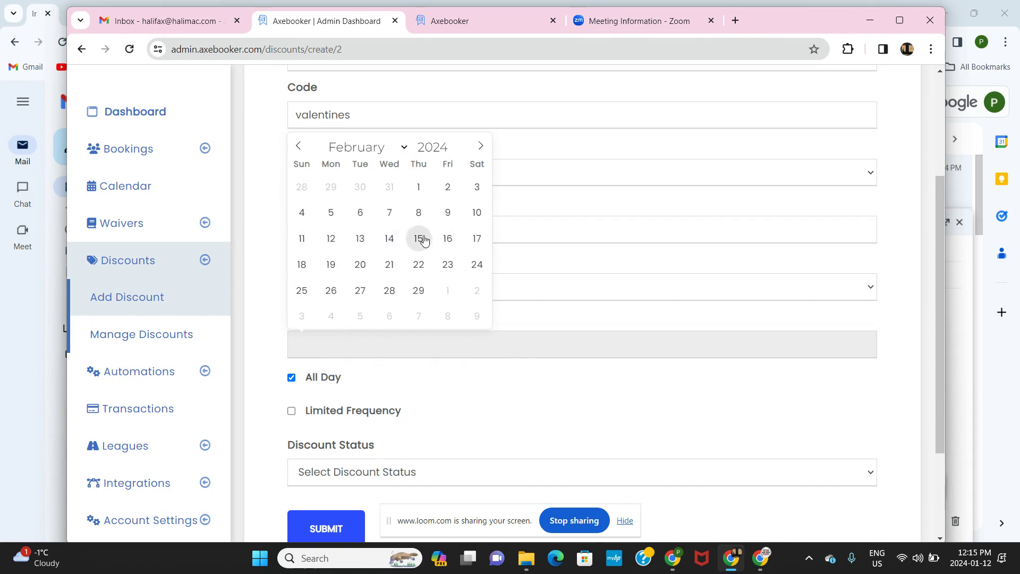
{"action": "left_click", "coordinate": [331, 239]}
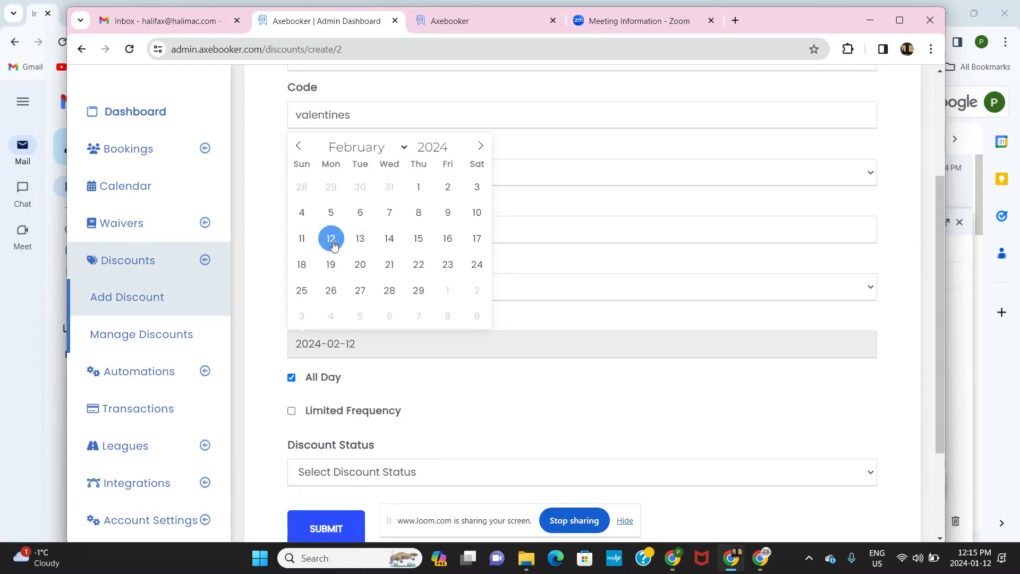
{"action": "left_click", "coordinate": [360, 243]}
{"action": "left_click", "coordinate": [390, 239]}
{"action": "left_click", "coordinate": [419, 239]}
{"action": "left_click", "coordinate": [448, 239]}
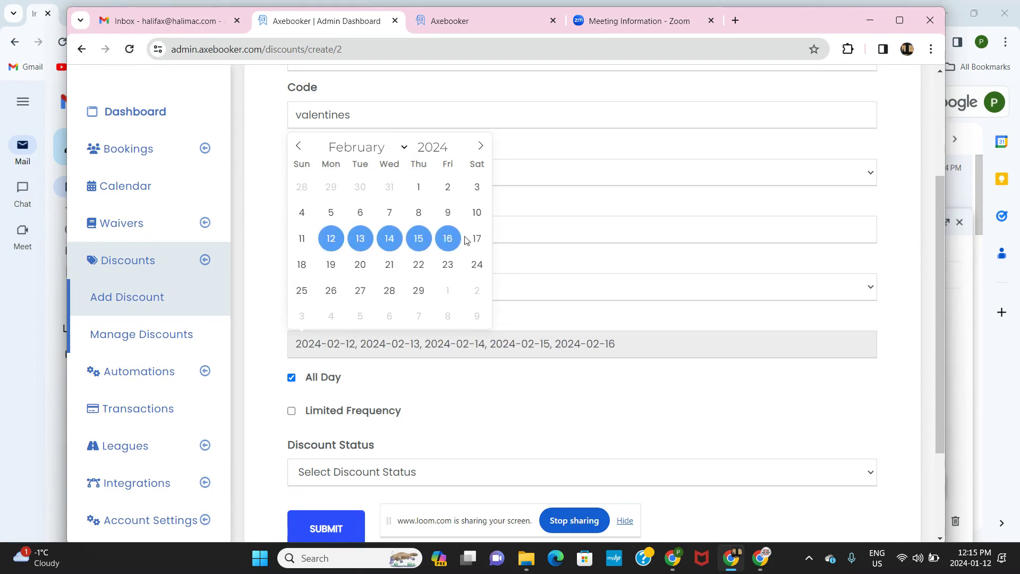
{"action": "left_click", "coordinate": [475, 239]}
{"action": "left_click", "coordinate": [301, 265]}
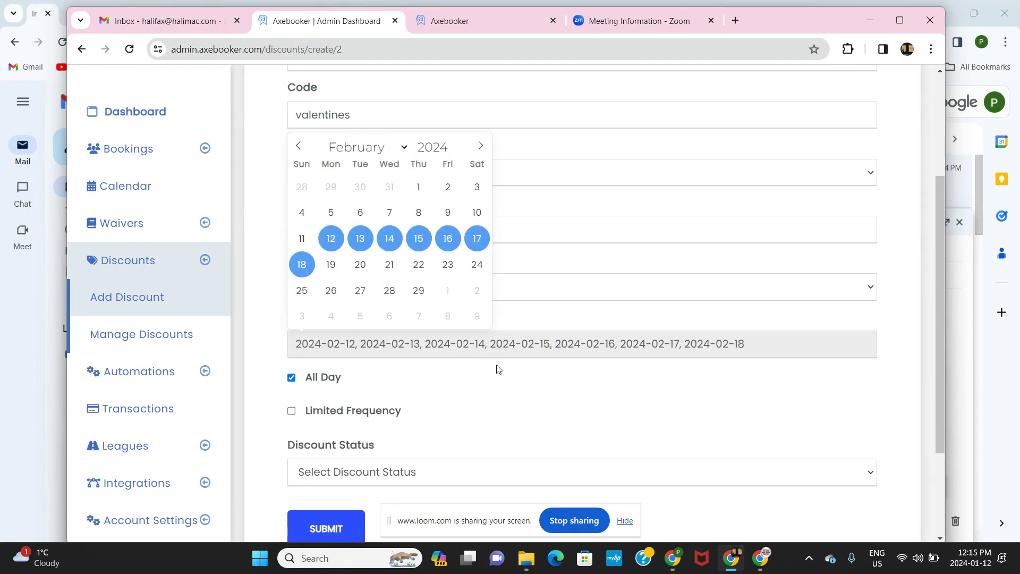
{"action": "left_click", "coordinate": [493, 398]}
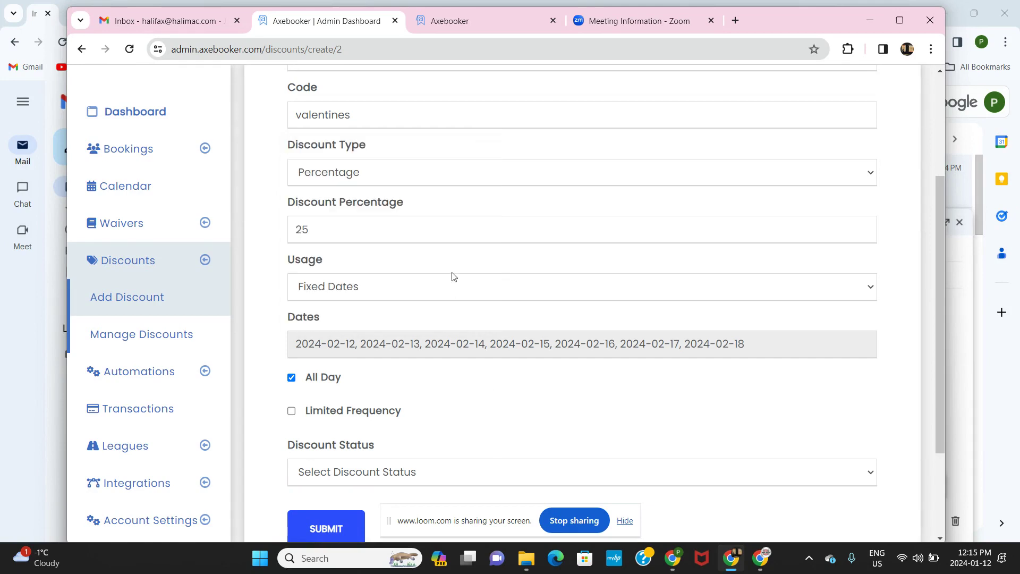
Set the V-Day discount status to Active, review the form's entries and submit it
{"action": "scroll", "coordinate": [452, 276], "scroll_direction": "up", "scroll_amount": 1}
{"action": "scroll", "coordinate": [452, 275], "scroll_direction": "down", "scroll_amount": 2}
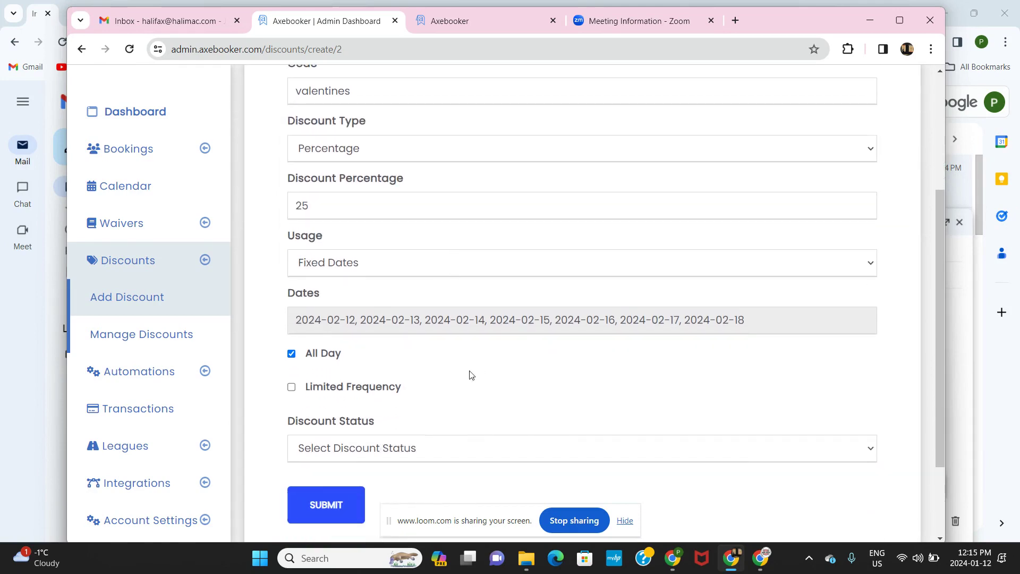
{"action": "scroll", "coordinate": [372, 404], "scroll_direction": "down", "scroll_amount": 1}
{"action": "left_click", "coordinate": [367, 403]}
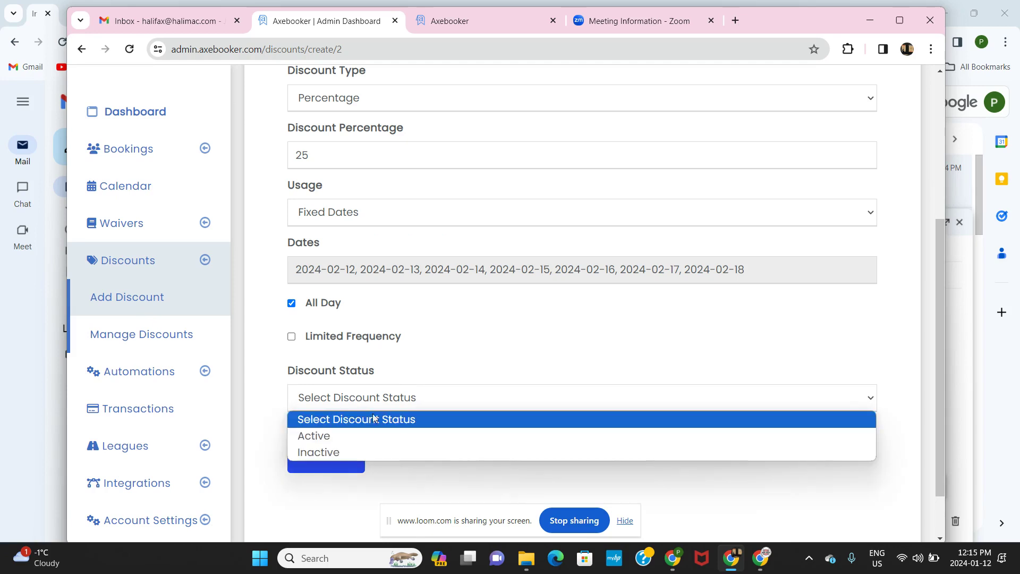
{"action": "left_click", "coordinate": [377, 435]}
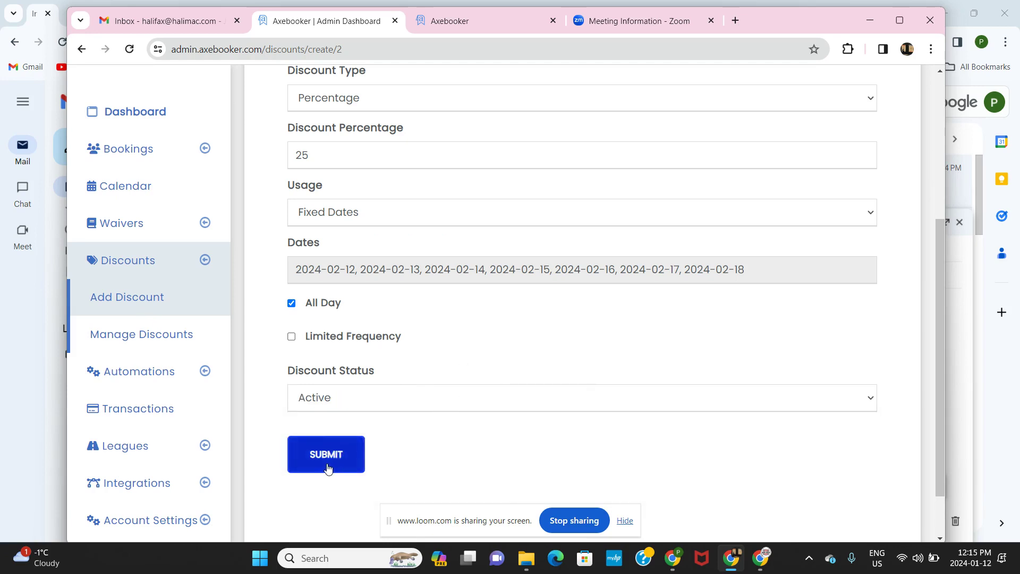
{"action": "scroll", "coordinate": [478, 441], "scroll_direction": "up", "scroll_amount": 1}
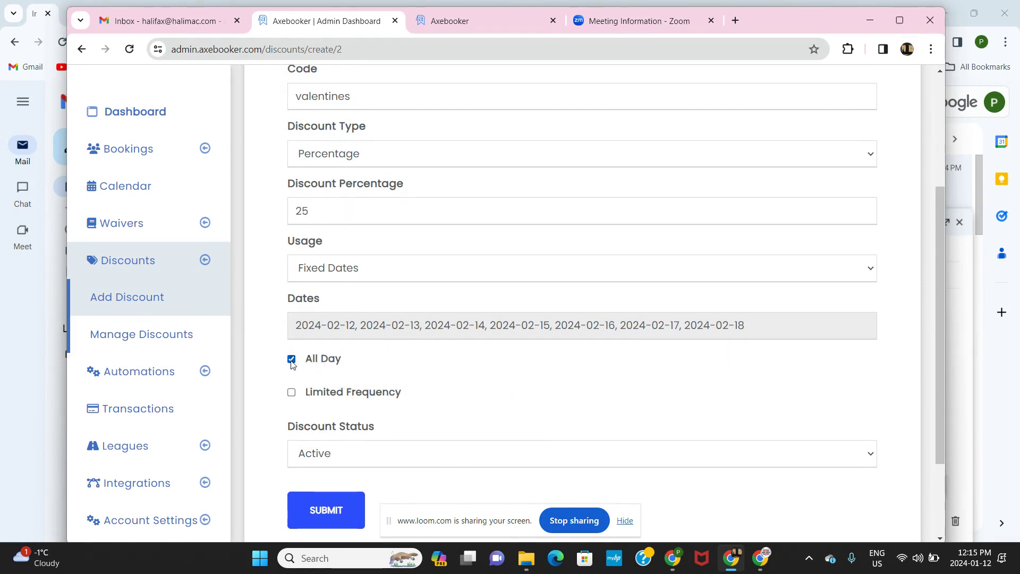
{"action": "scroll", "coordinate": [441, 390], "scroll_direction": "down", "scroll_amount": 1}
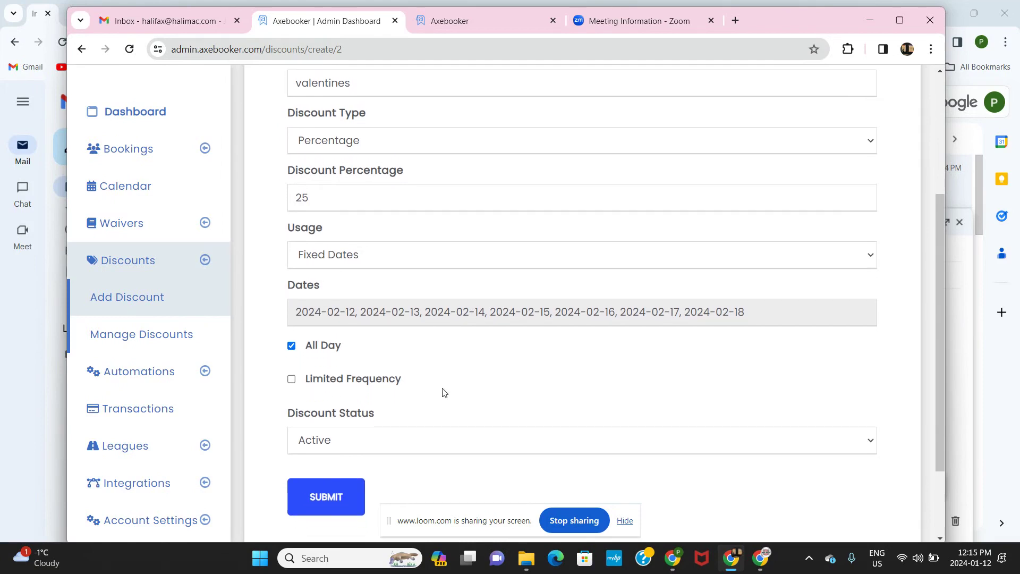
{"action": "left_click", "coordinate": [334, 482]}
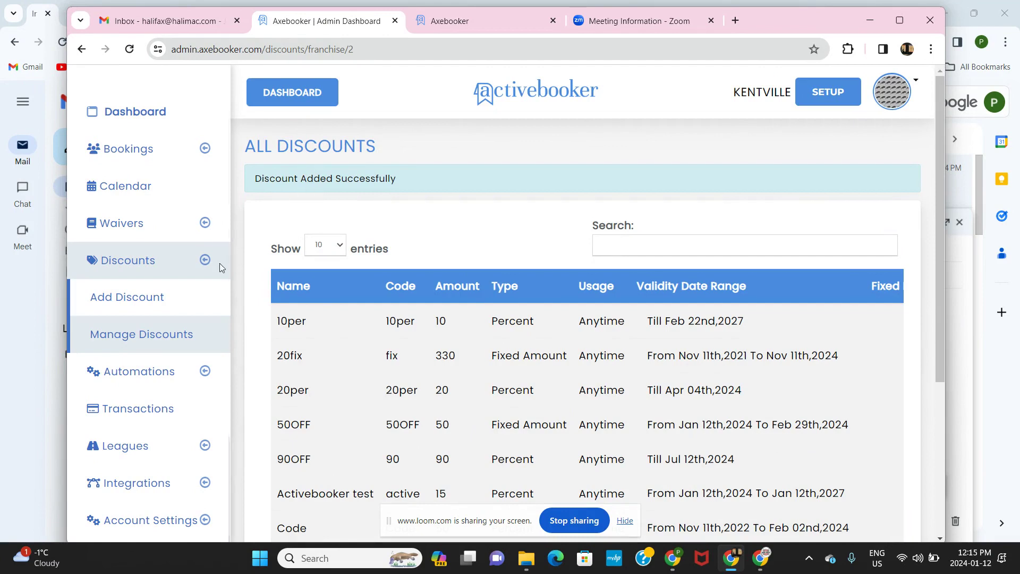
Start another new discount named Mondays with the code monday
{"action": "left_click", "coordinate": [160, 301]}
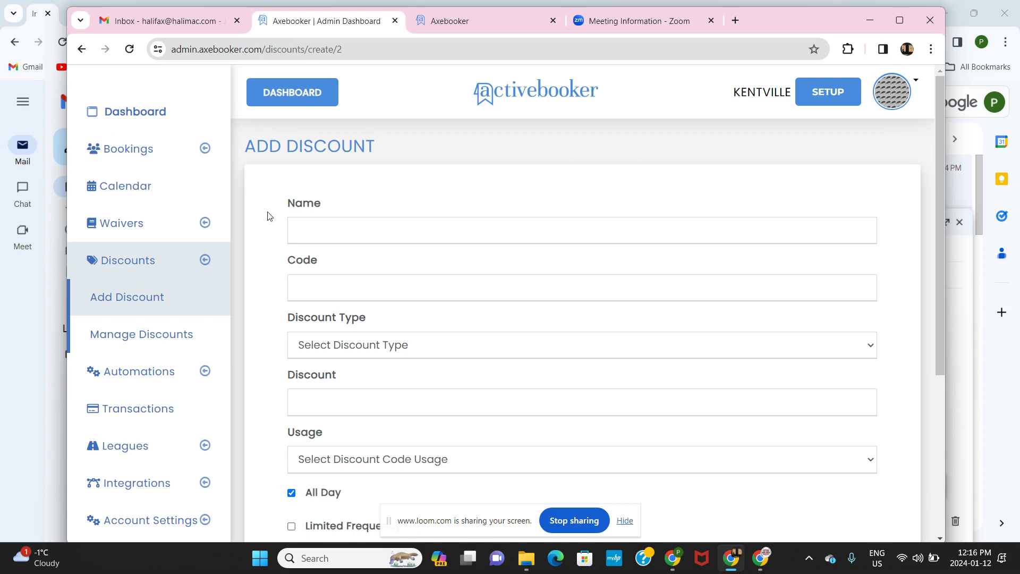
{"action": "left_click", "coordinate": [293, 224]}
{"action": "type", "text": "Mondaymonsday"}
{"action": "key", "text": "BackSpace"}
{"action": "key", "text": "BackSpace"}
{"action": "key", "text": "BackSpace"}
{"action": "type", "text": "day"}
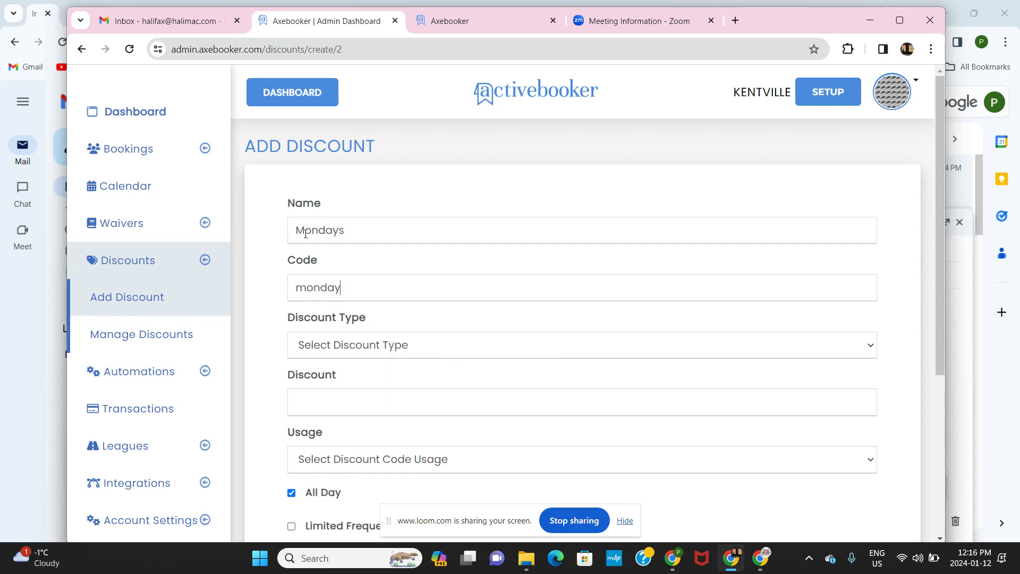
Make the Mondays discount a Fixed Amount of 10.0
{"action": "left_click", "coordinate": [402, 352]}
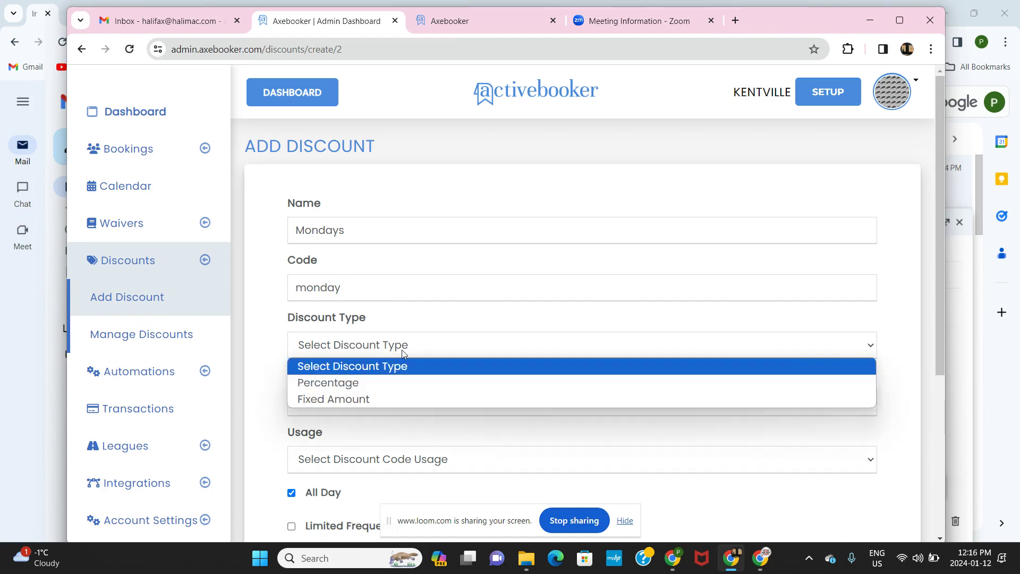
{"action": "left_click", "coordinate": [398, 400]}
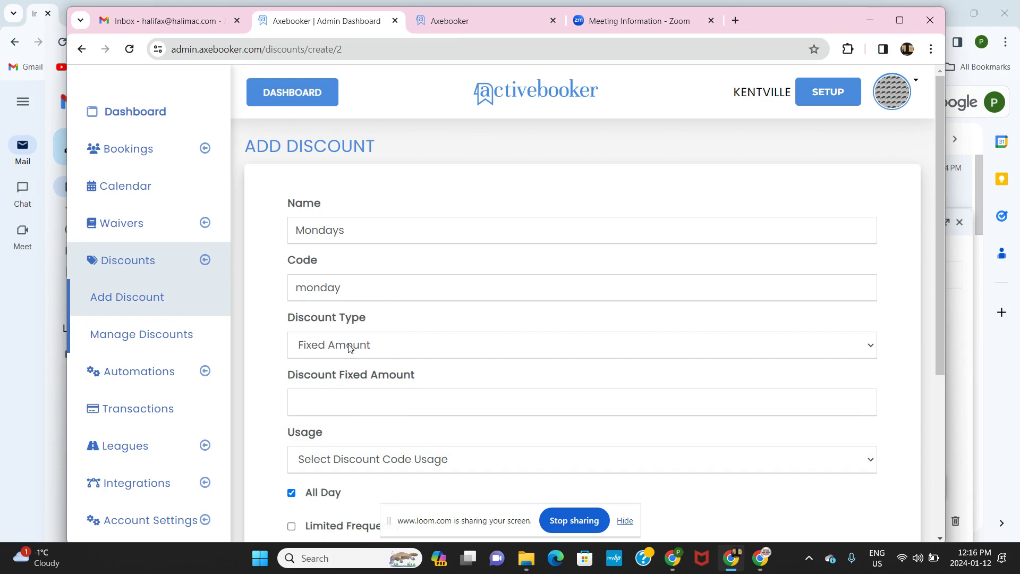
{"action": "left_click", "coordinate": [315, 399]}
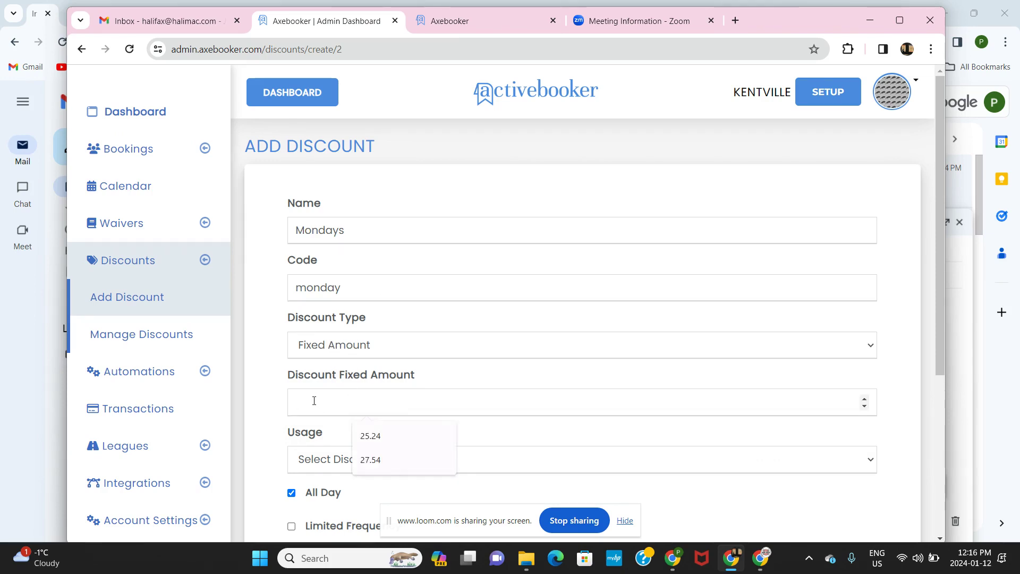
{"action": "type", "text": "10.0"}
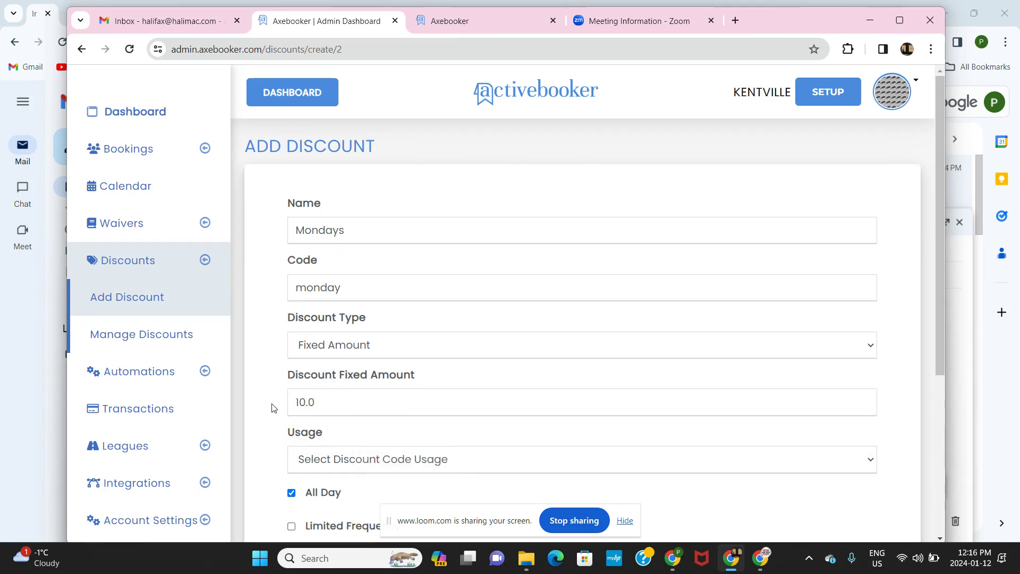
Set the Mondays discount usage to Fixed Days and choose Monday as its only valid day
{"action": "scroll", "coordinate": [271, 407], "scroll_direction": "down", "scroll_amount": 4}
{"action": "left_click", "coordinate": [408, 278]}
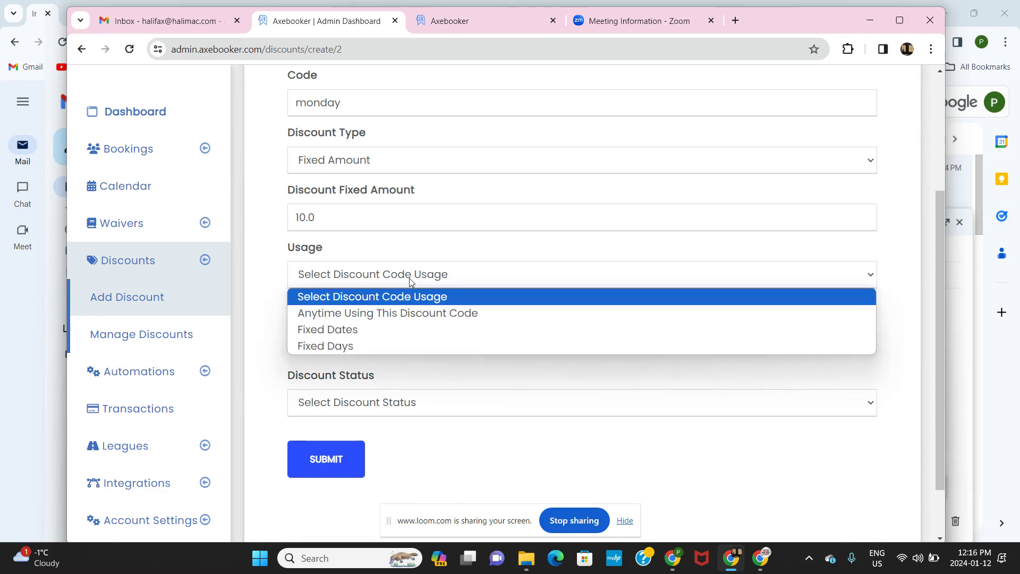
{"action": "left_click", "coordinate": [398, 347]}
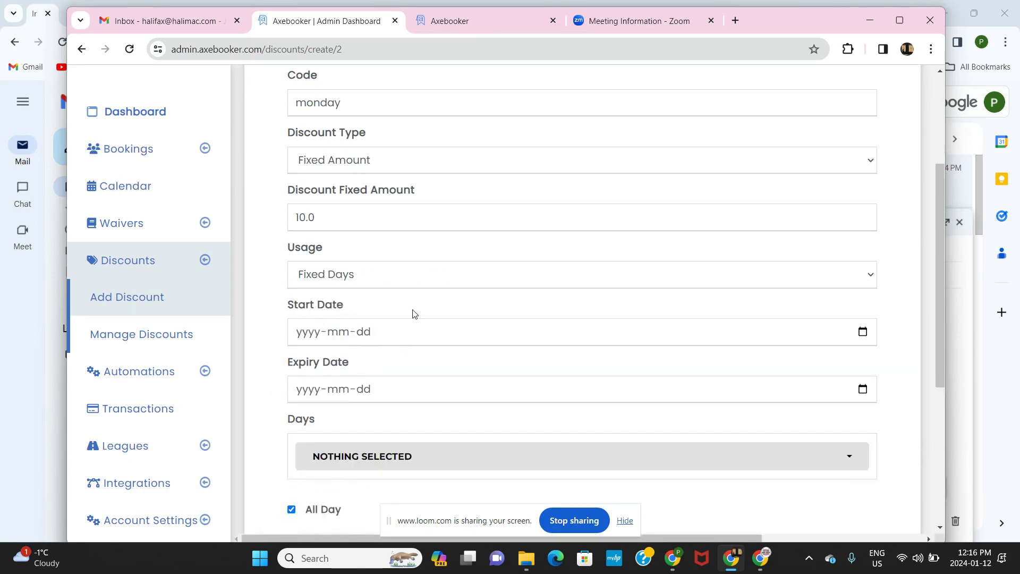
{"action": "scroll", "coordinate": [413, 313], "scroll_direction": "down", "scroll_amount": 2}
{"action": "left_click", "coordinate": [432, 377]}
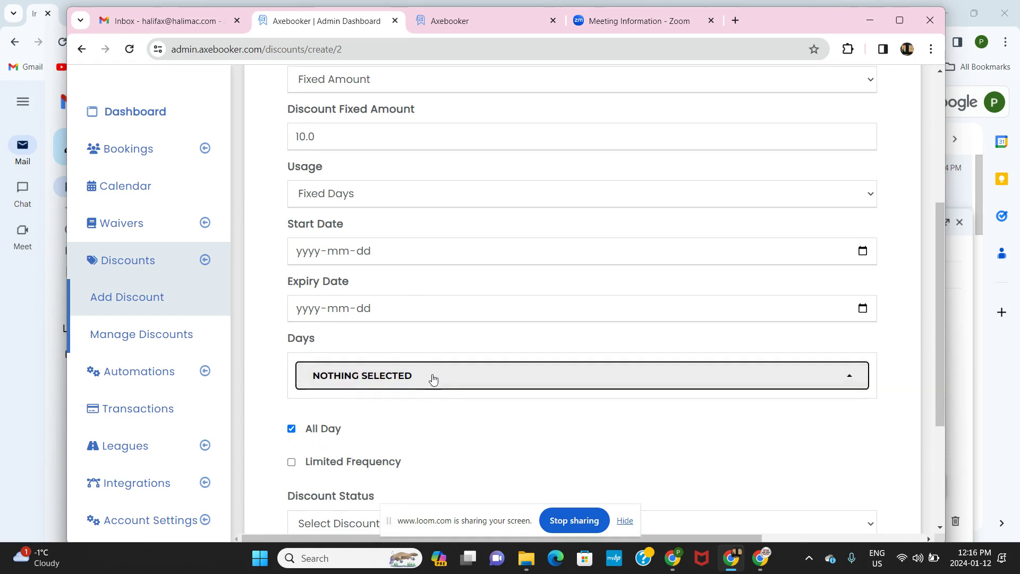
{"action": "left_click", "coordinate": [413, 379]}
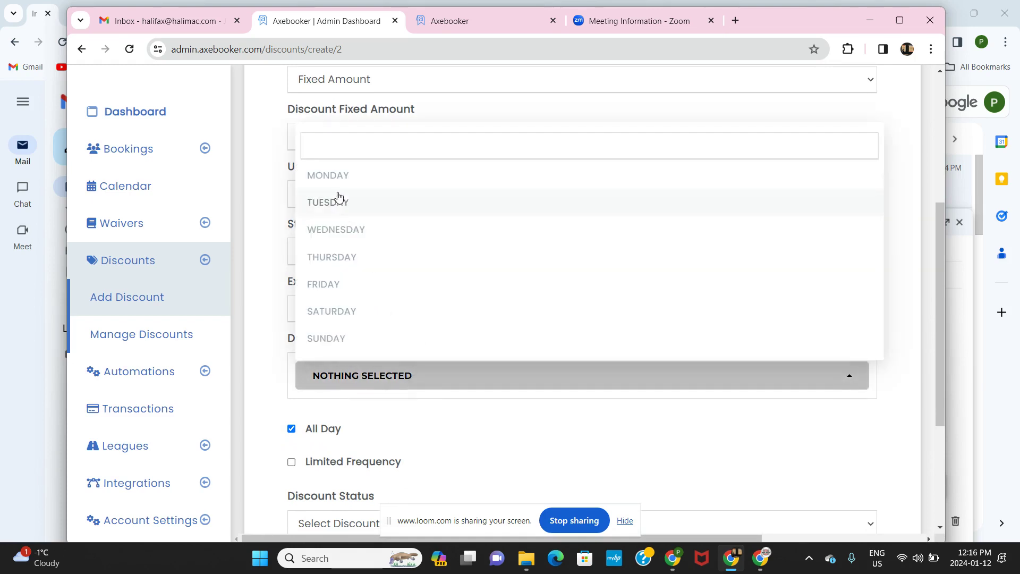
{"action": "left_click", "coordinate": [396, 181]}
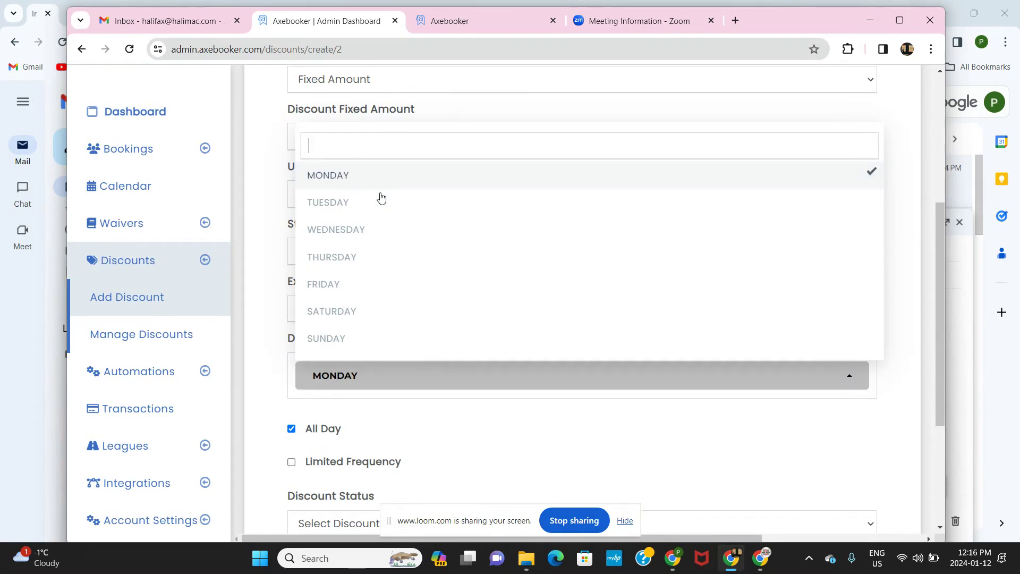
{"action": "left_click", "coordinate": [267, 342]}
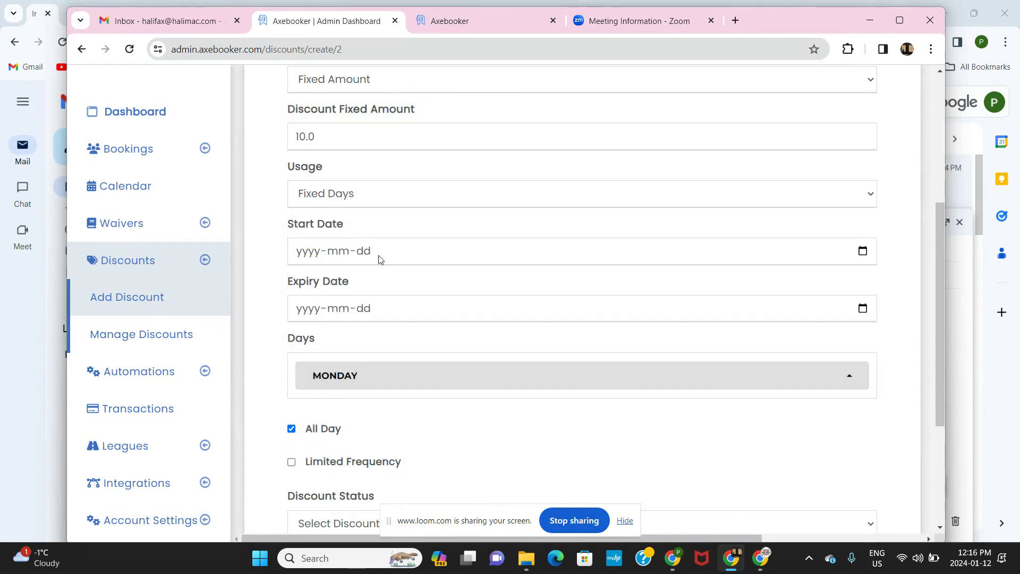
Set the Mondays discount's start date to 2024-02-01 and its expiry date to 2024-02-29
{"action": "left_click", "coordinate": [863, 251]}
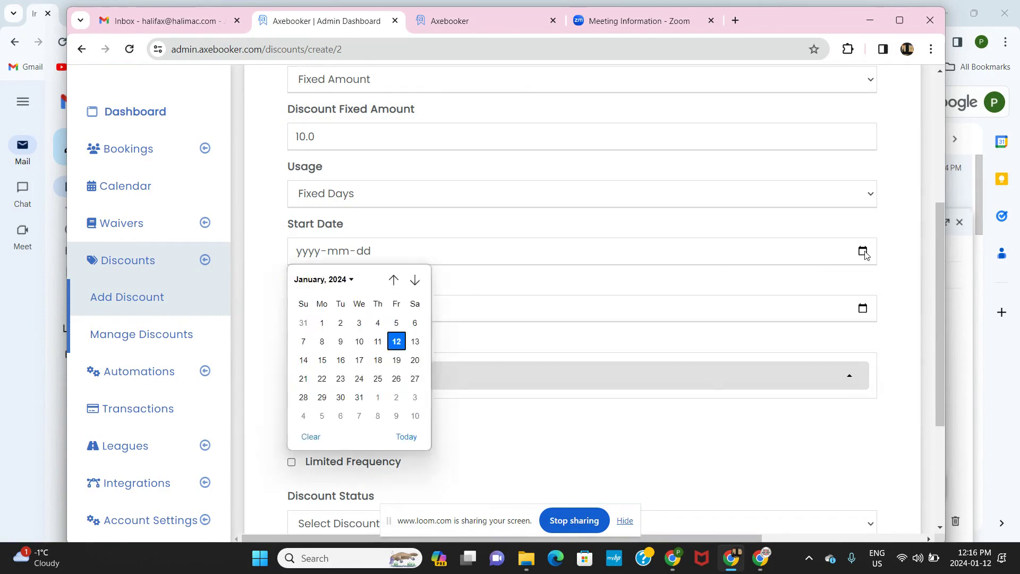
{"action": "left_click", "coordinate": [415, 280]}
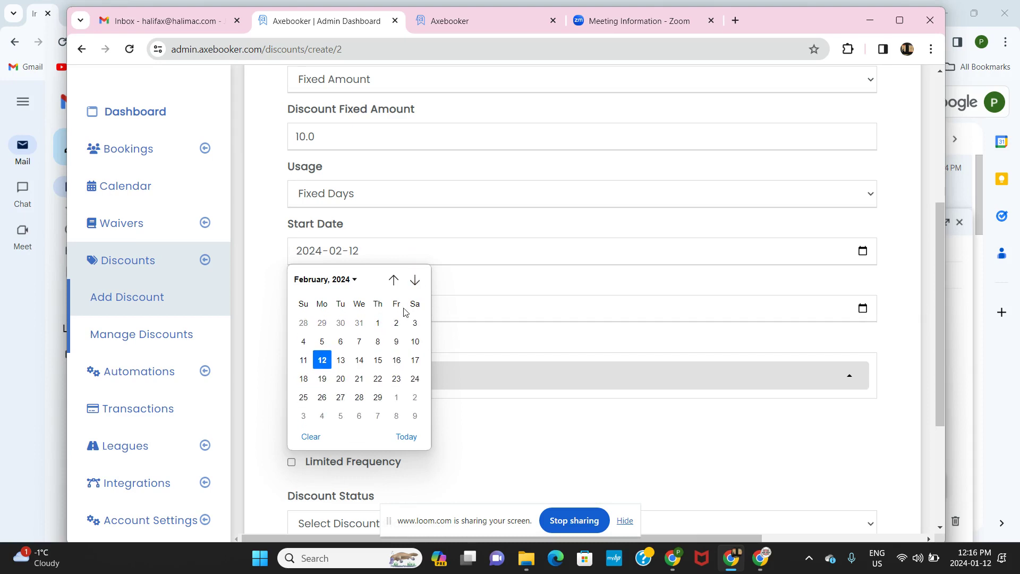
{"action": "left_click", "coordinate": [379, 322]}
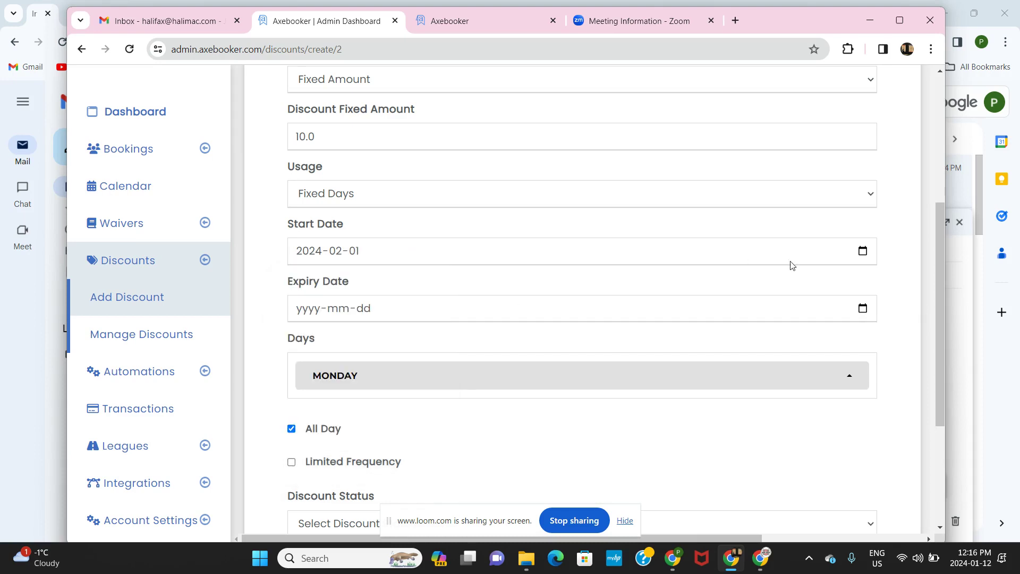
{"action": "left_click", "coordinate": [862, 308]}
{"action": "left_click", "coordinate": [415, 336]}
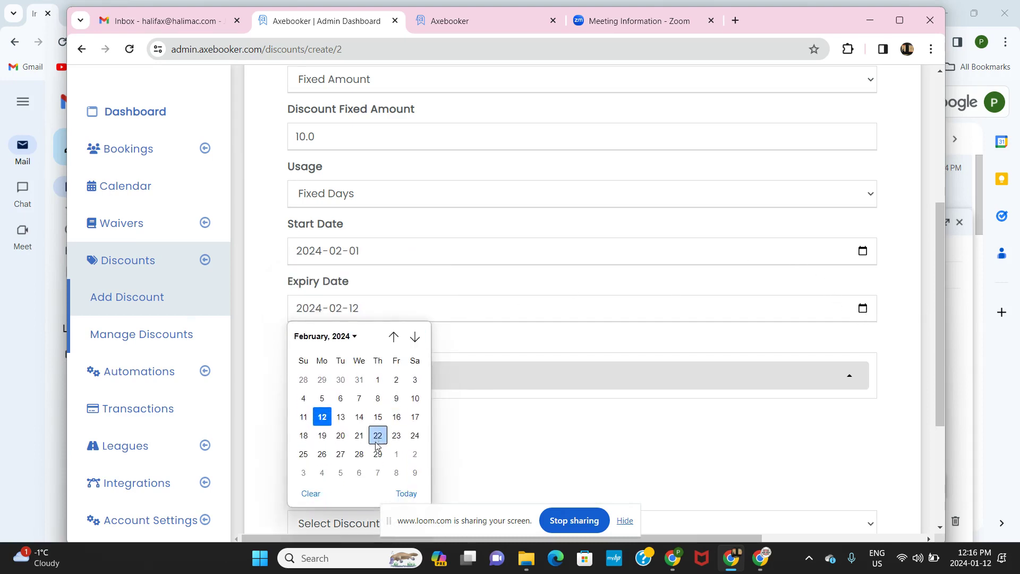
{"action": "left_click", "coordinate": [377, 450]}
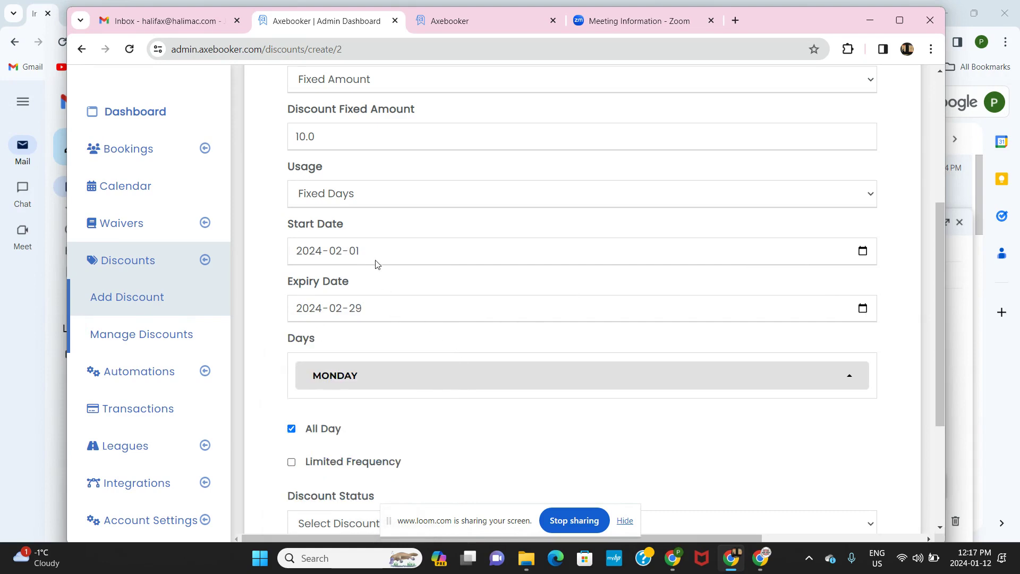
Set the Mondays discount status to Active, review the form's entries and submit it
{"action": "scroll", "coordinate": [471, 435], "scroll_direction": "down", "scroll_amount": 2}
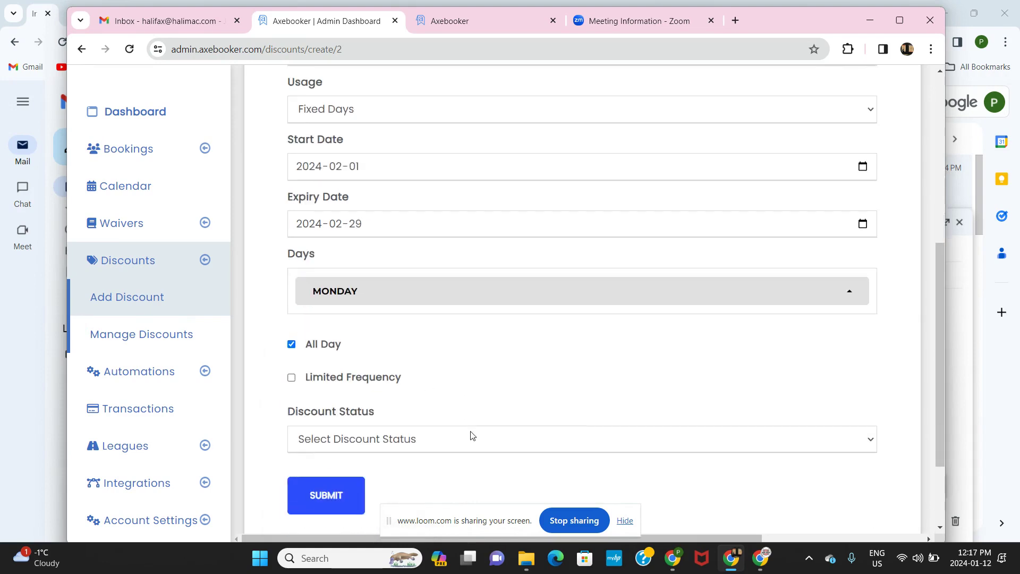
{"action": "left_click", "coordinate": [345, 442]}
{"action": "left_click", "coordinate": [361, 476]}
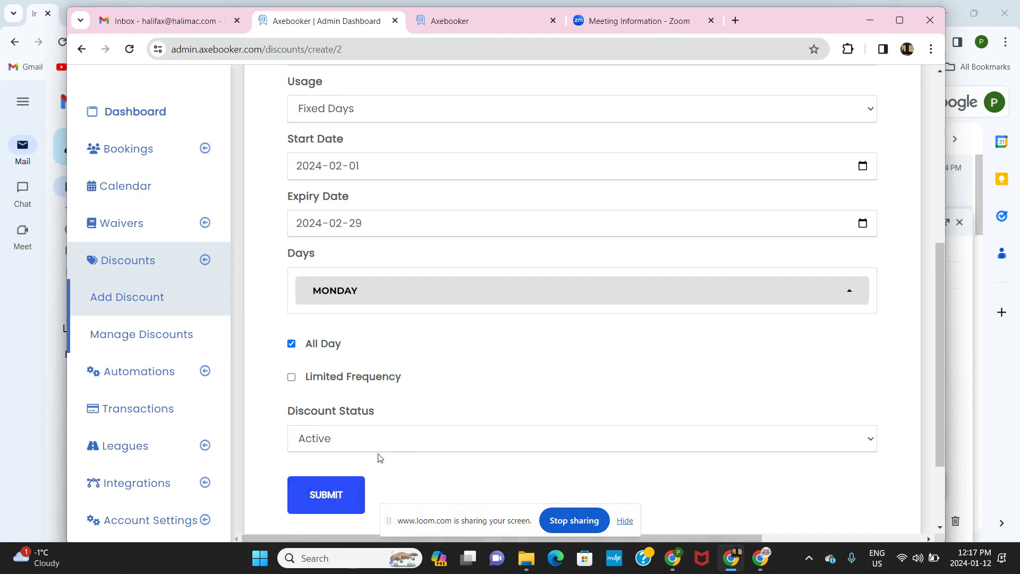
{"action": "scroll", "coordinate": [470, 346], "scroll_direction": "up", "scroll_amount": 3}
{"action": "scroll", "coordinate": [471, 346], "scroll_direction": "up", "scroll_amount": 1}
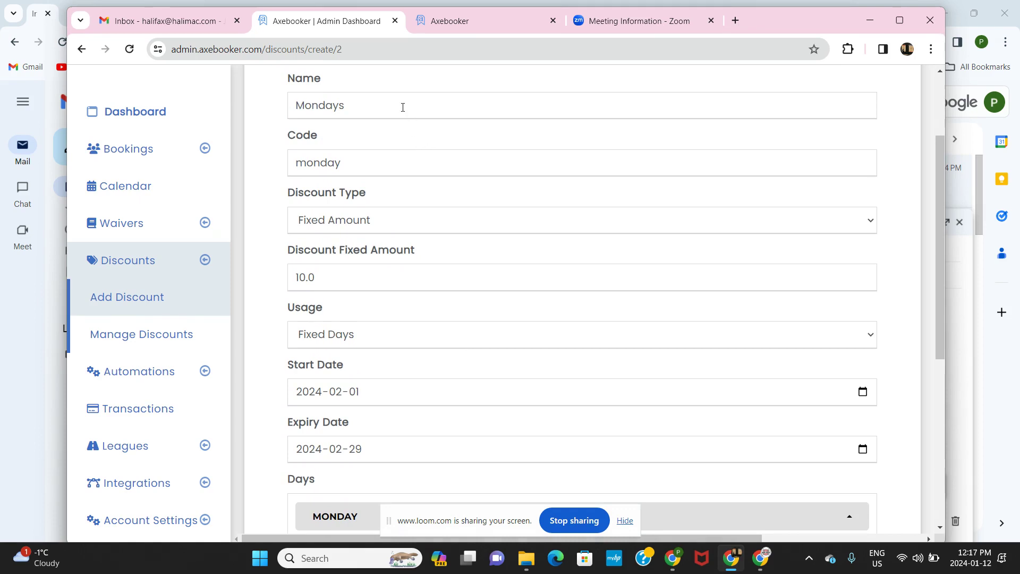
{"action": "scroll", "coordinate": [369, 285], "scroll_direction": "down", "scroll_amount": 3}
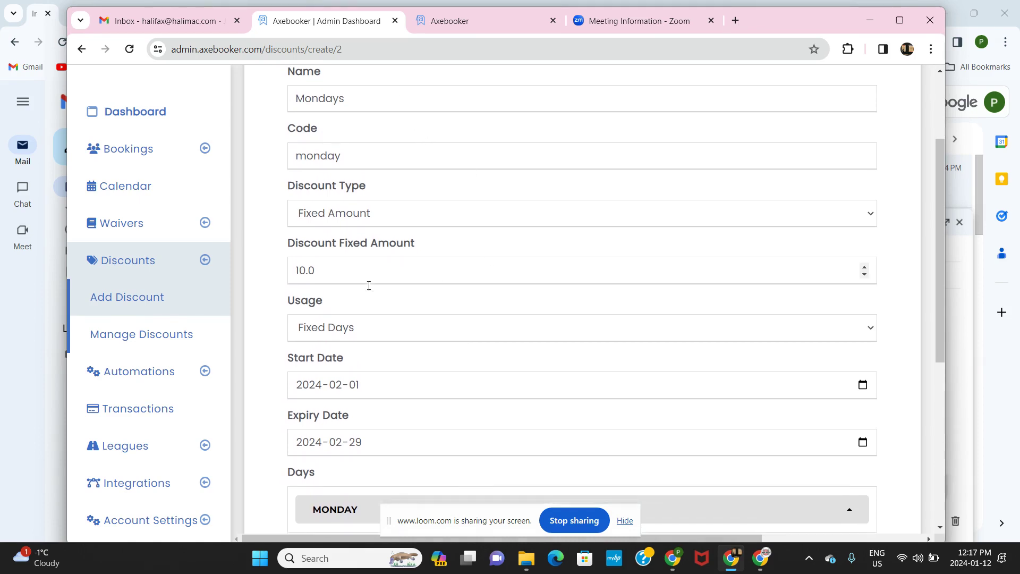
{"action": "scroll", "coordinate": [369, 286], "scroll_direction": "down", "scroll_amount": 1}
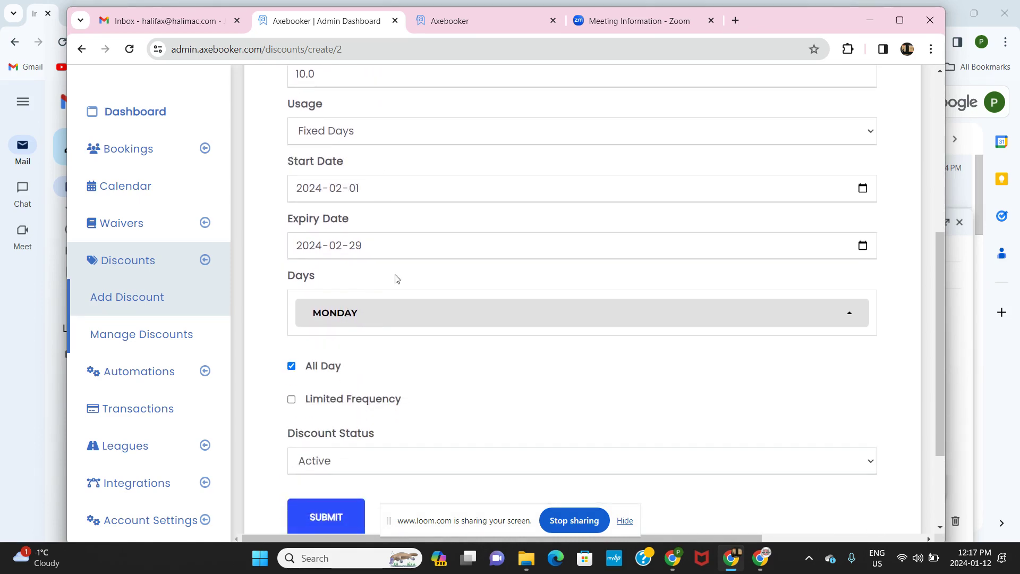
{"action": "left_click", "coordinate": [333, 517]}
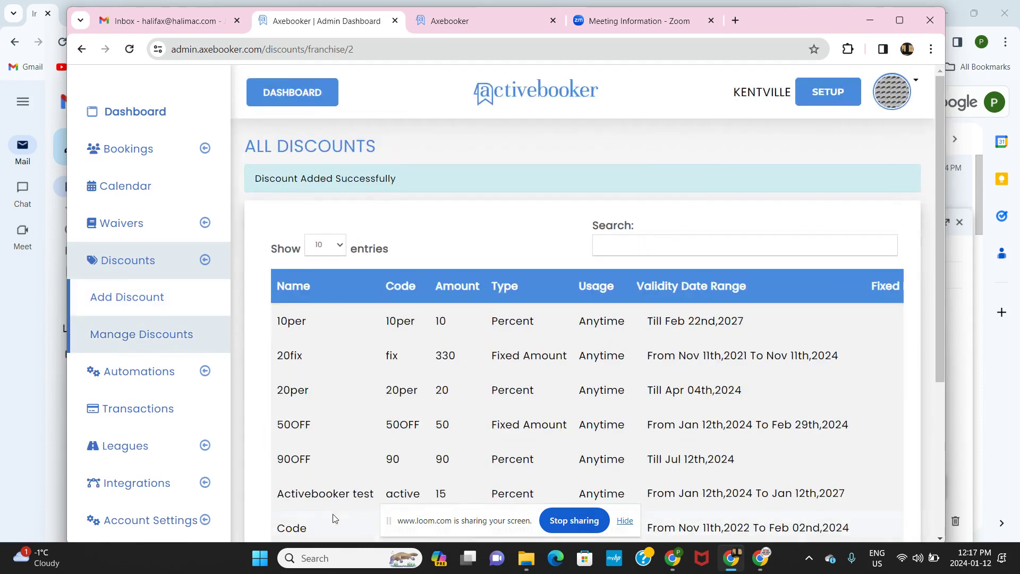
Go to the Kentville customer booking page and choose the 1 Hour booking type for 01/12/2024
{"action": "left_click", "coordinate": [175, 296]}
{"action": "left_click", "coordinate": [479, 22]}
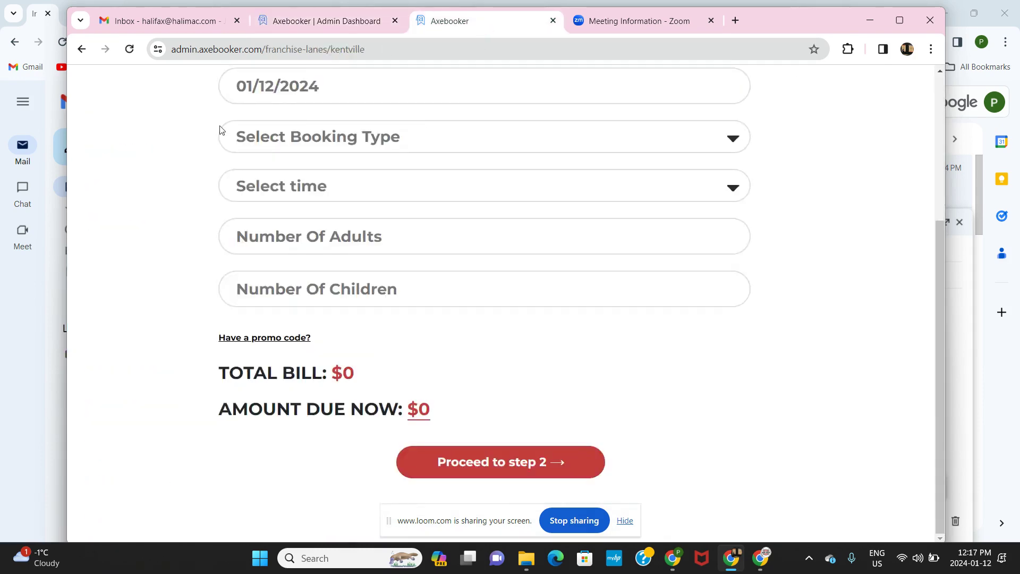
{"action": "scroll", "coordinate": [215, 191], "scroll_direction": "up", "scroll_amount": 5}
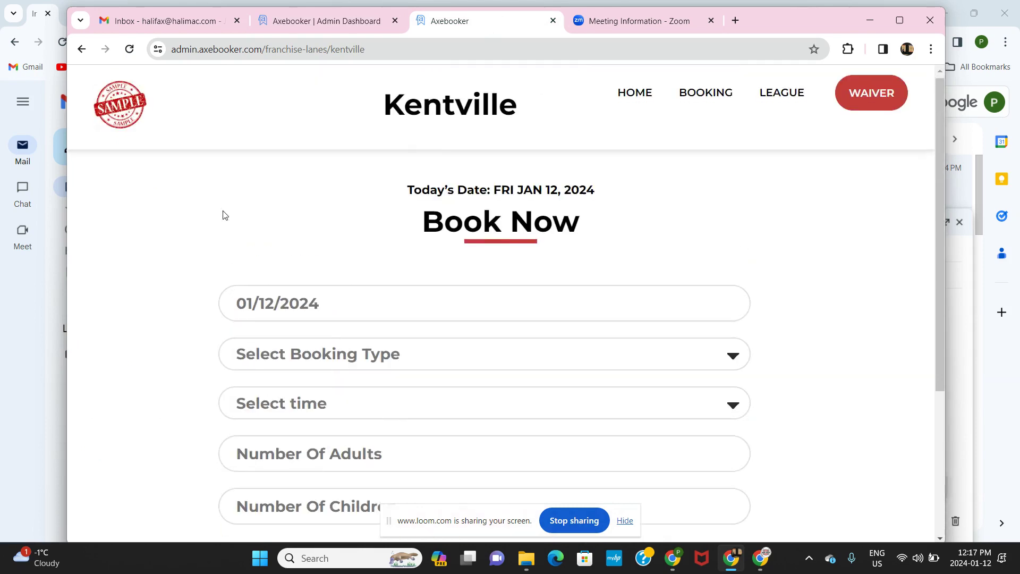
{"action": "scroll", "coordinate": [222, 215], "scroll_direction": "down", "scroll_amount": 2}
{"action": "left_click", "coordinate": [419, 239]}
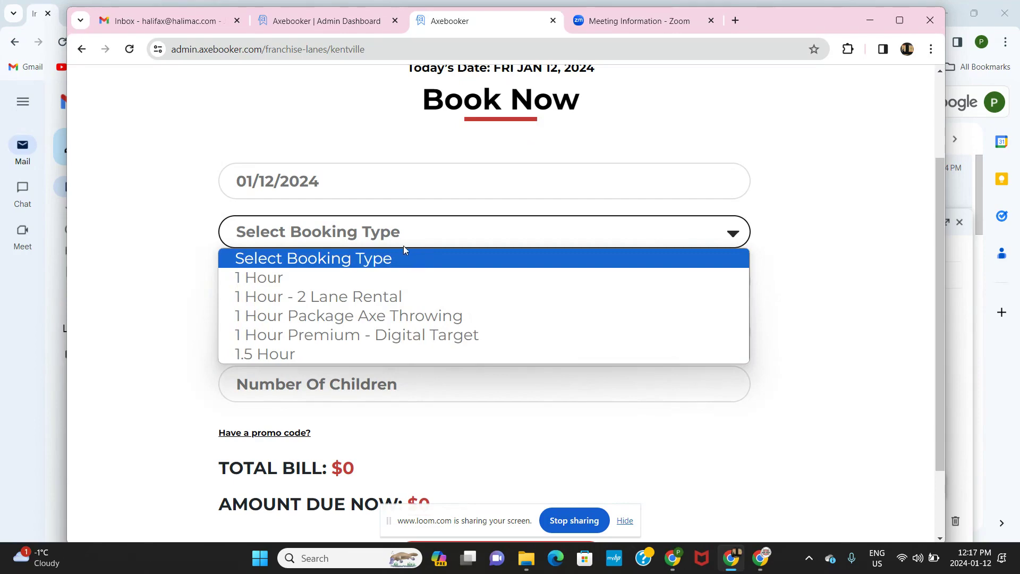
{"action": "left_click", "coordinate": [419, 286]}
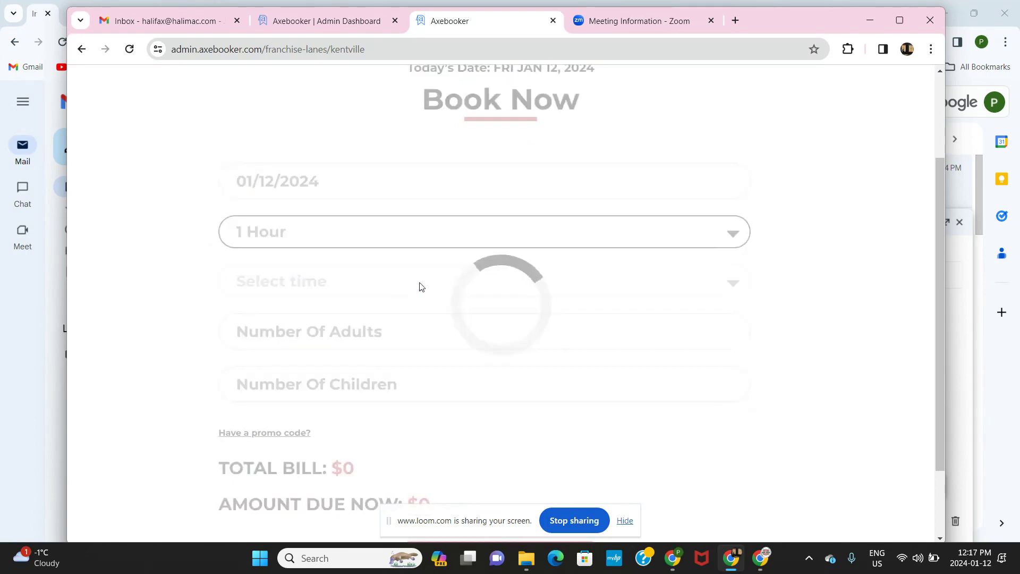
{"action": "left_click", "coordinate": [652, 207]}
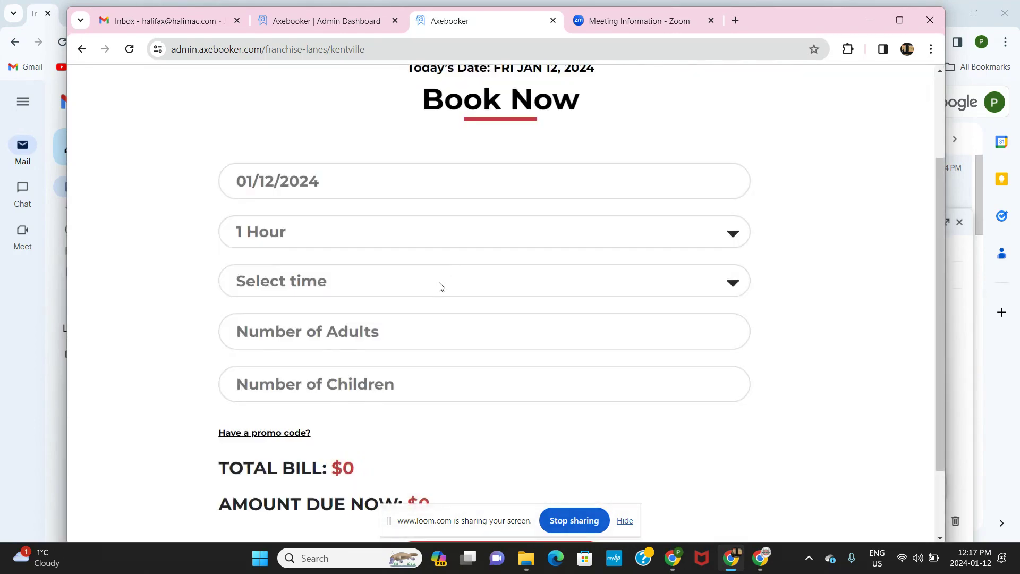
Choose the 10:45 PM - 11:45 PM time slot and set the number of adults to 3
{"action": "left_click", "coordinate": [438, 284]}
{"action": "left_click", "coordinate": [428, 341]}
{"action": "left_click", "coordinate": [365, 340]}
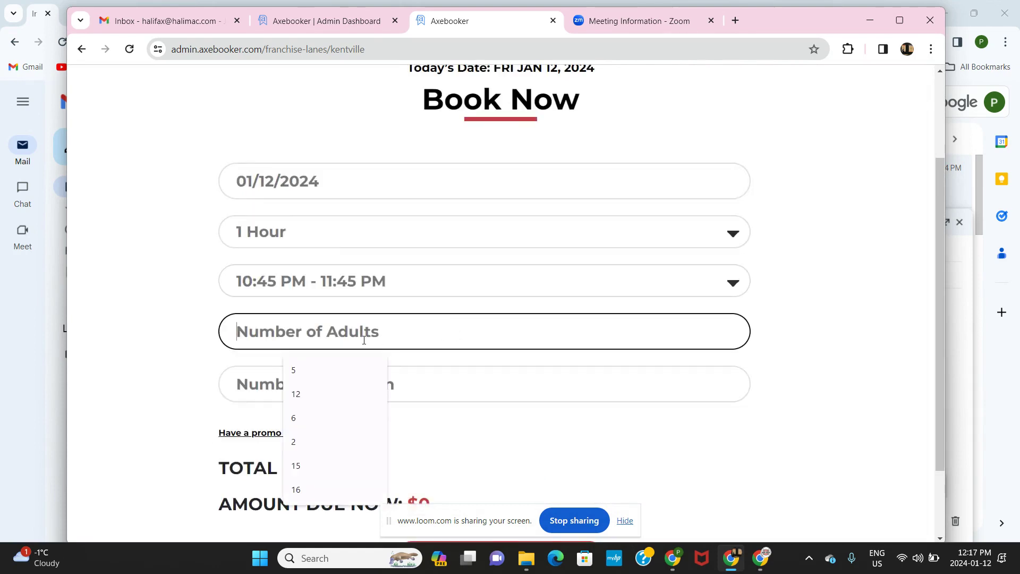
{"action": "type", "text": "3"}
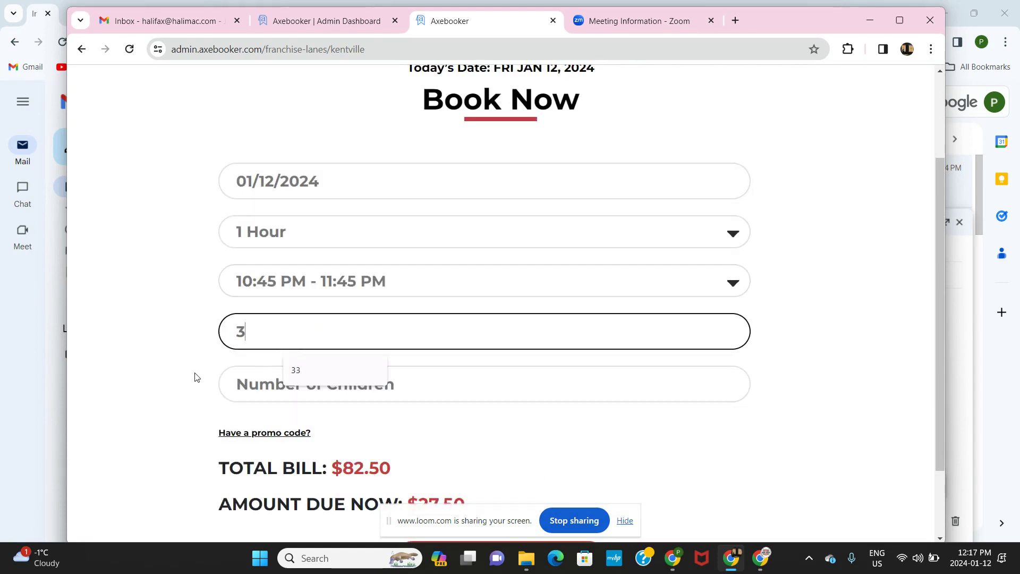
{"action": "left_click", "coordinate": [184, 381]}
Apply the promo code league to the booking and check the amount after discount
{"action": "scroll", "coordinate": [183, 381], "scroll_direction": "down", "scroll_amount": 2}
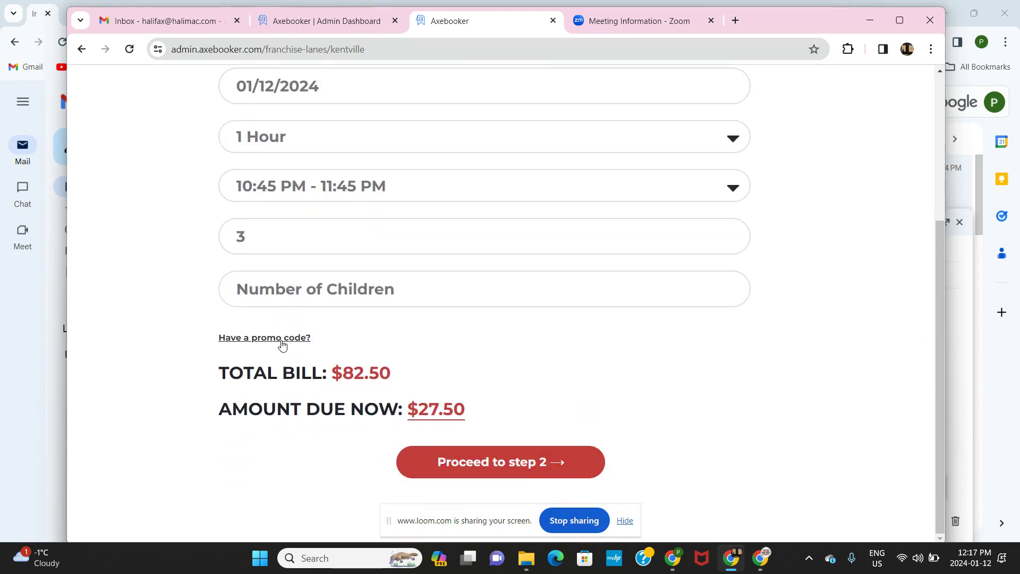
{"action": "left_click", "coordinate": [281, 344]}
{"action": "left_click", "coordinate": [325, 387]}
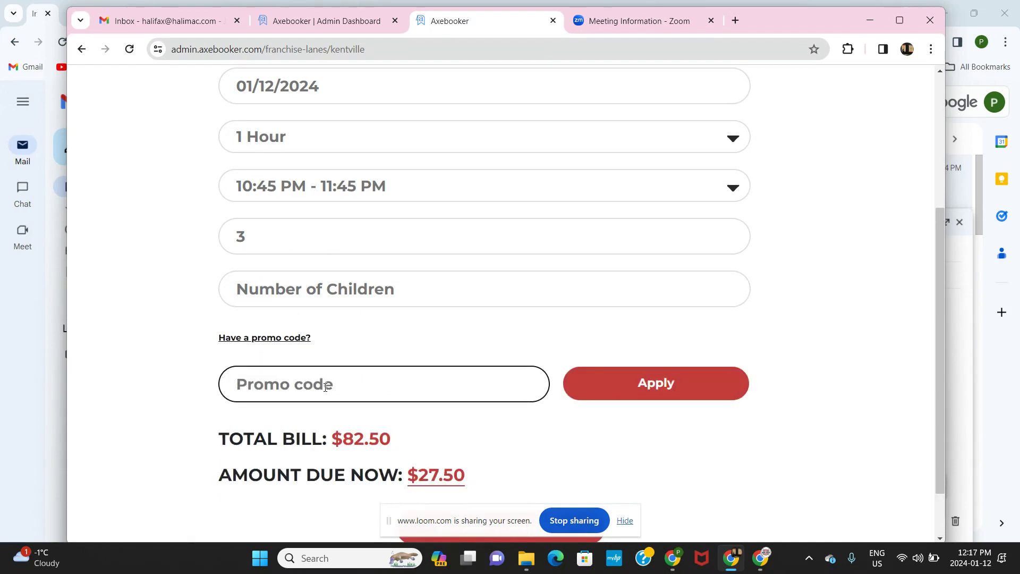
{"action": "type", "text": "leagu3e"}
{"action": "key", "text": "BackSpace"}
{"action": "key", "text": "BackSpace"}
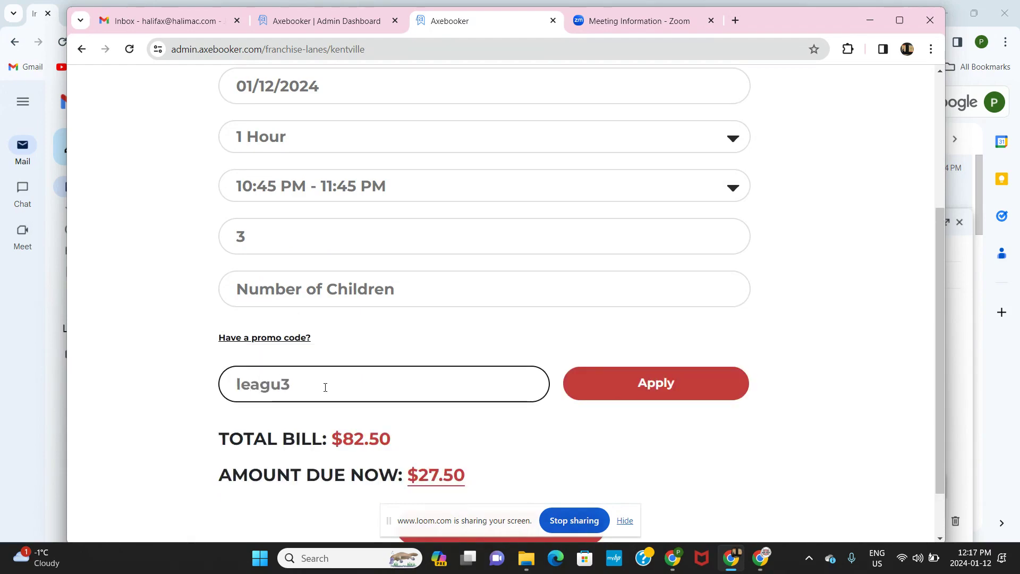
{"action": "type", "text": "e"}
{"action": "left_click", "coordinate": [618, 381]}
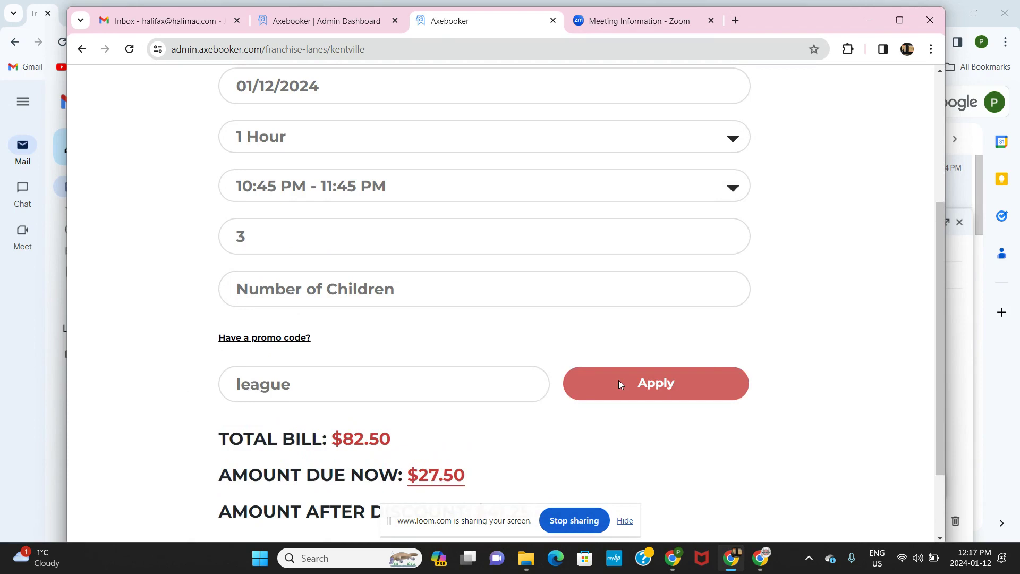
{"action": "scroll", "coordinate": [500, 402], "scroll_direction": "down", "scroll_amount": 1}
{"action": "left_click_drag", "start_coordinate": [531, 410], "coordinate": [479, 409]}
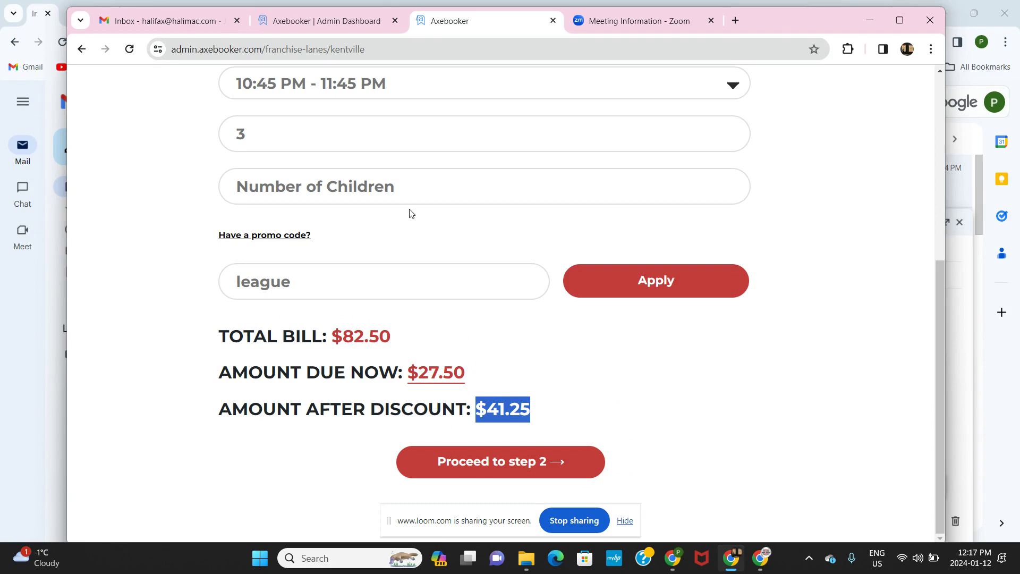
{"action": "scroll", "coordinate": [410, 213], "scroll_direction": "up", "scroll_amount": 6}
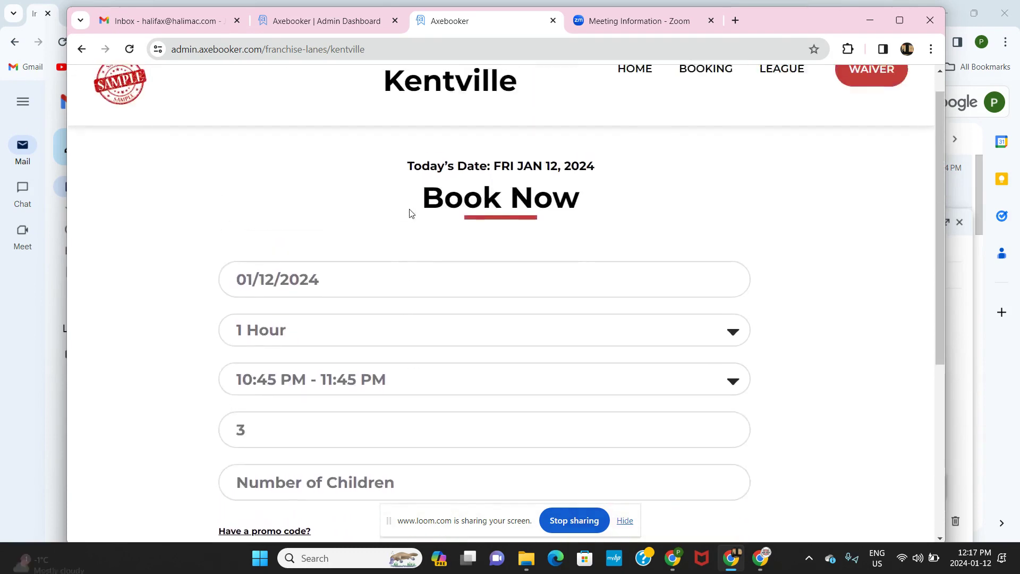